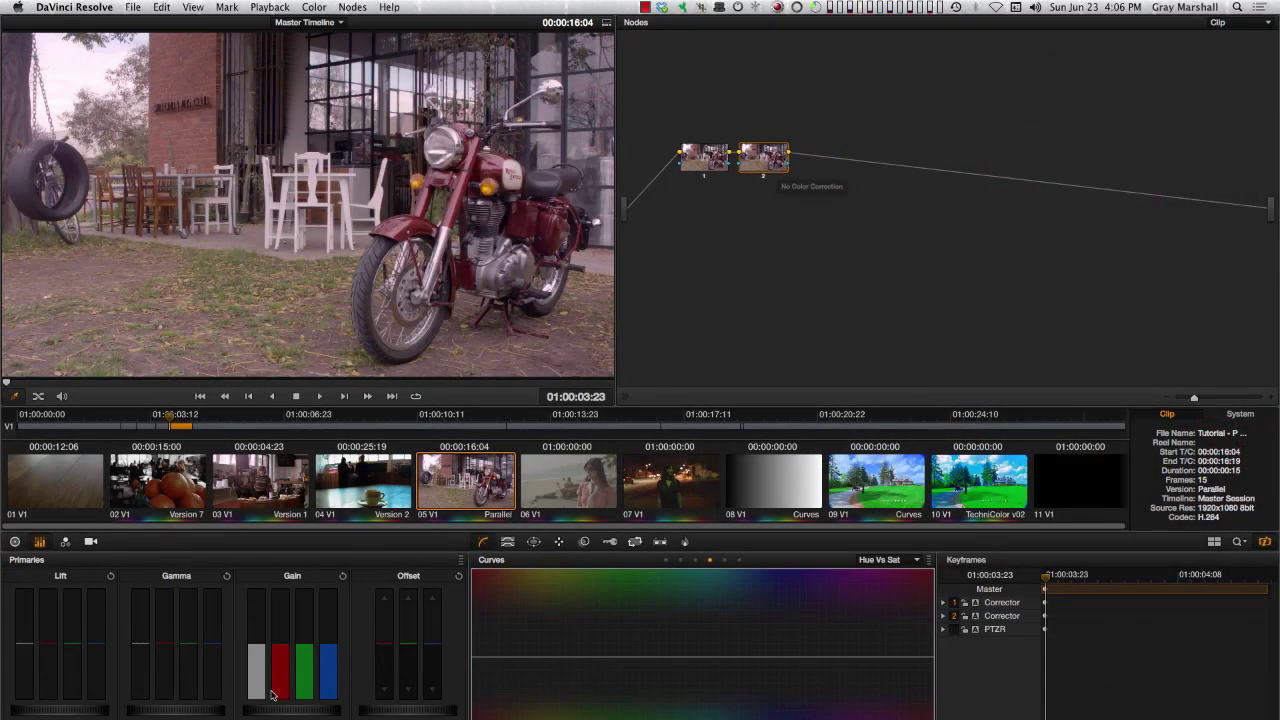
Lower the gamma to darken midtones, add serial nodes 3 and 4, then inspect nodes 3 and 2
{"action": "left_click_drag", "start_coordinate": [180, 712], "coordinate": [40, 716]}
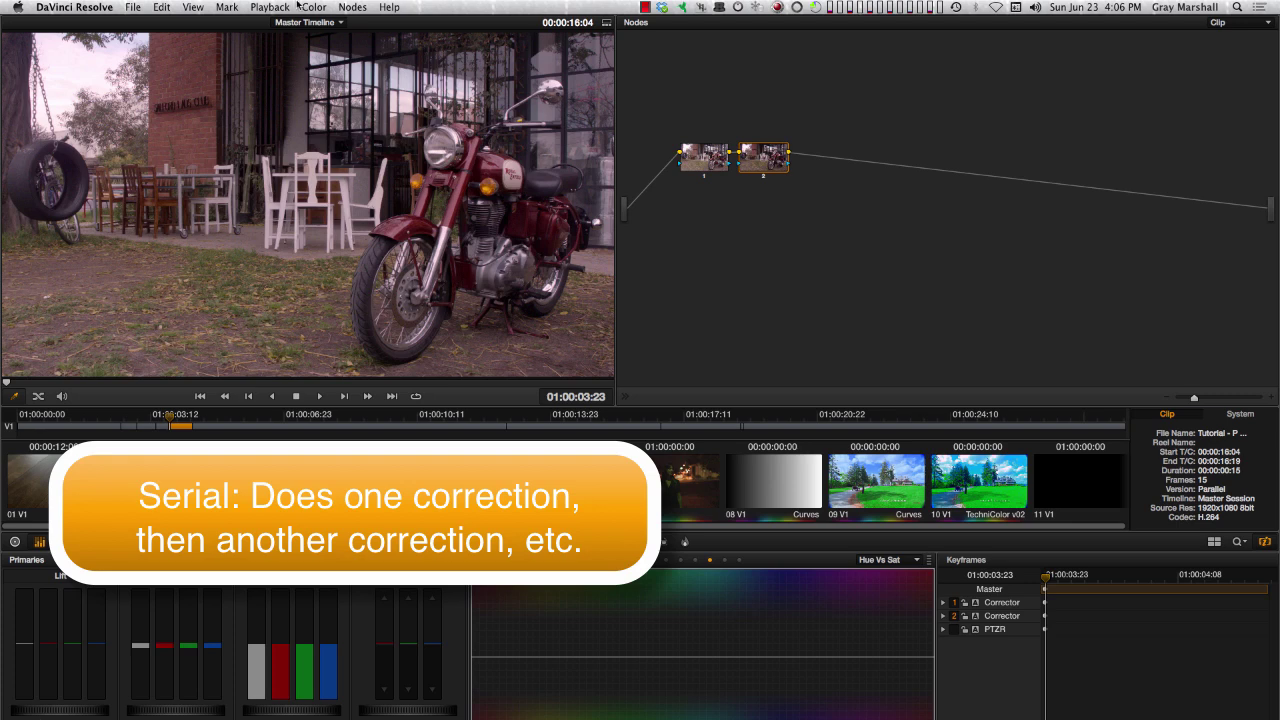
{"action": "left_click", "coordinate": [352, 7]}
{"action": "left_click", "coordinate": [375, 43]}
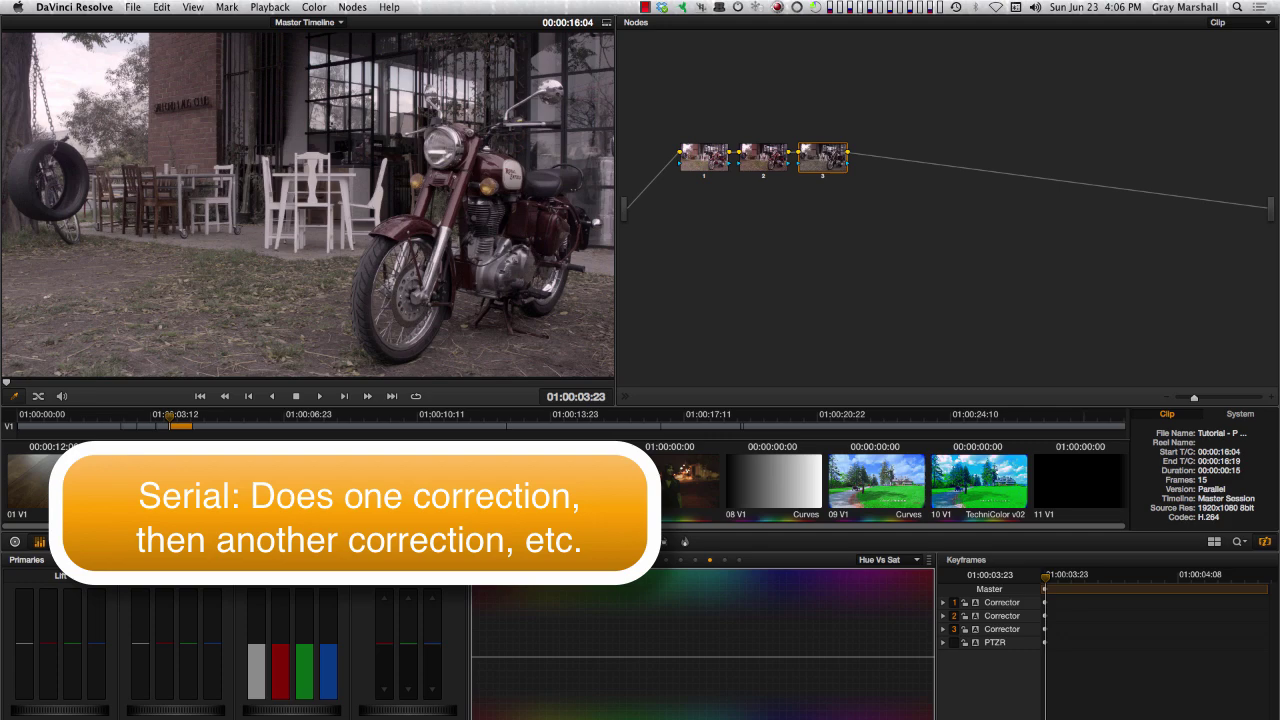
{"action": "left_click", "coordinate": [352, 7]}
{"action": "left_click", "coordinate": [365, 28]}
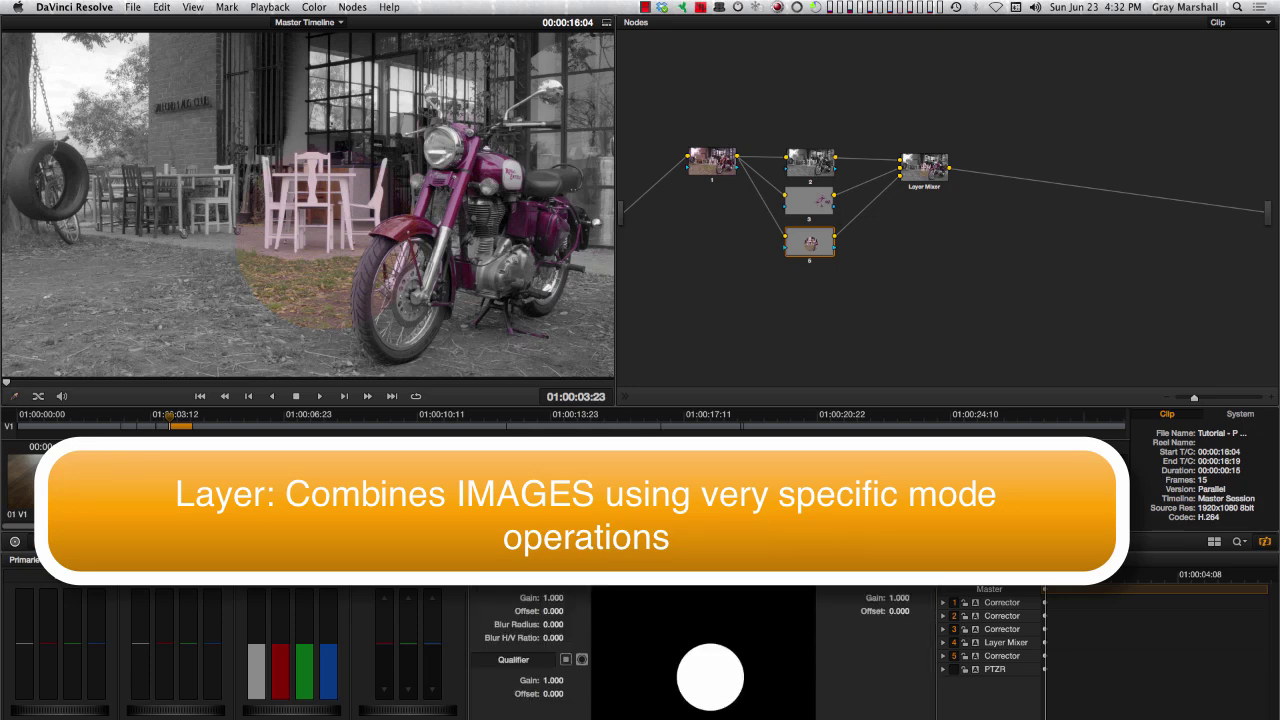
{"action": "left_click", "coordinate": [811, 202]}
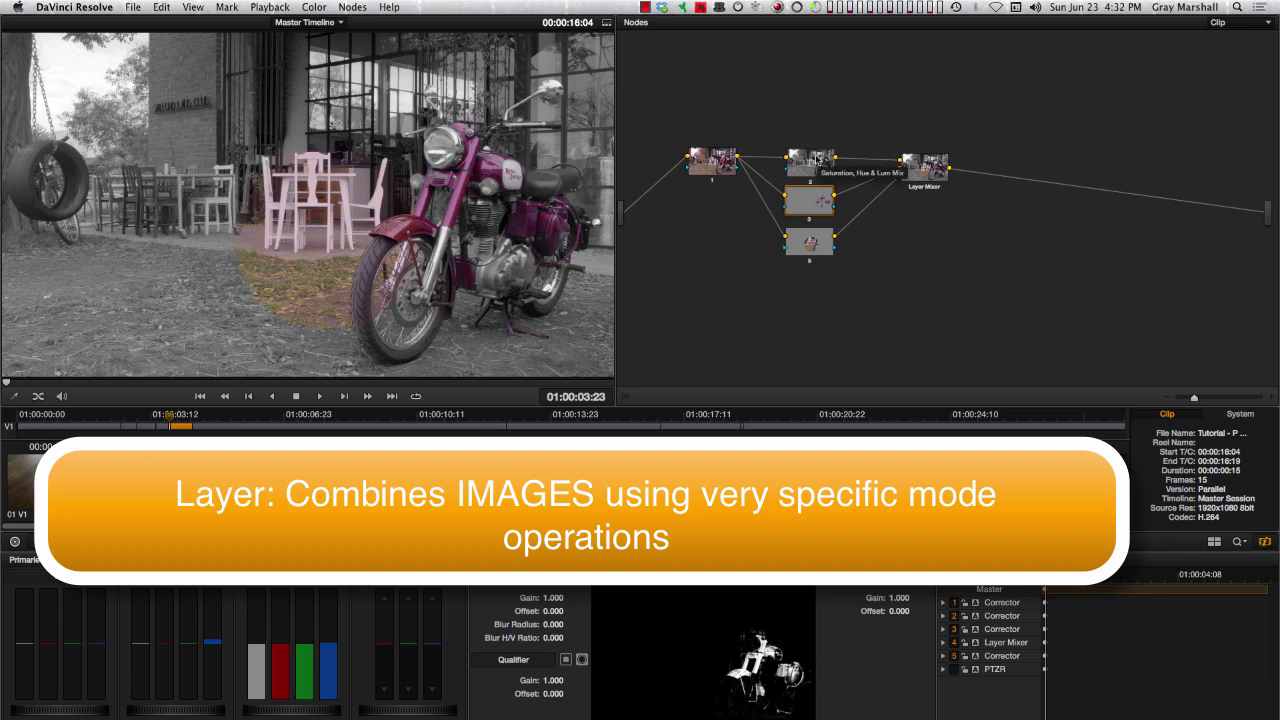
{"action": "left_click", "coordinate": [817, 158]}
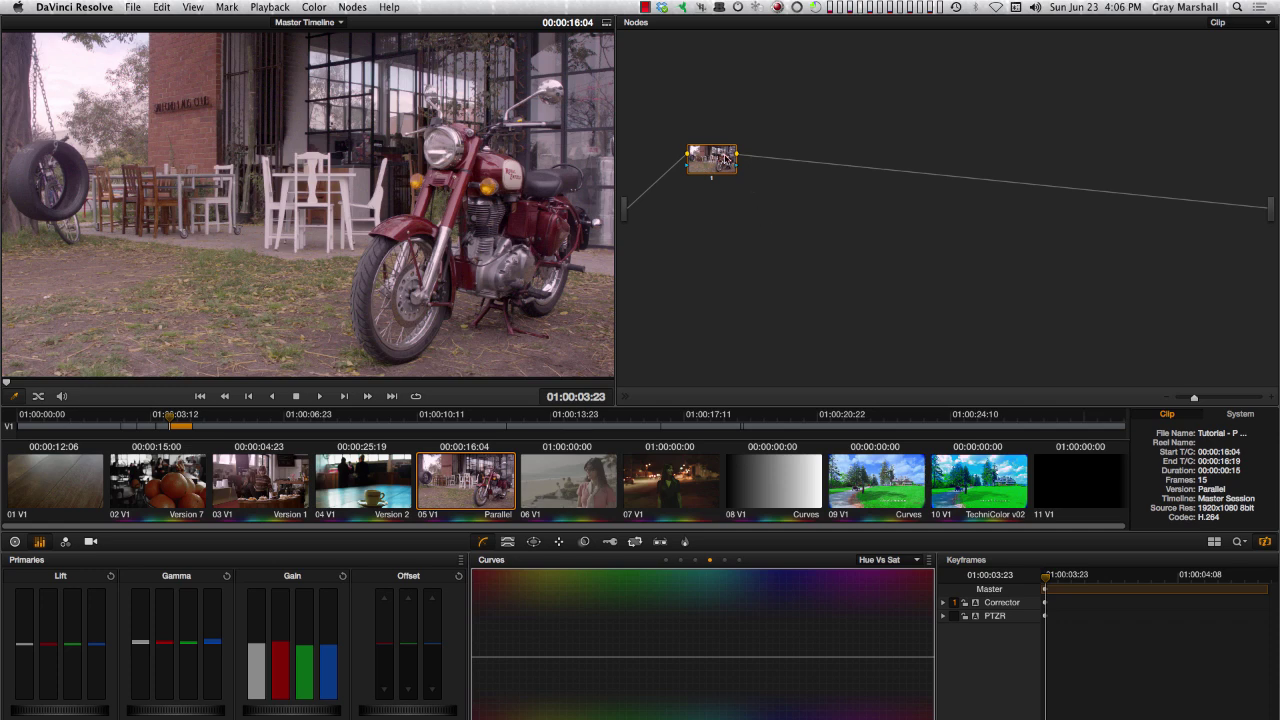
Add a second serial node after node 1 and lower its gamma to darken the midtones
{"action": "left_click_drag", "start_coordinate": [723, 158], "coordinate": [714, 154]}
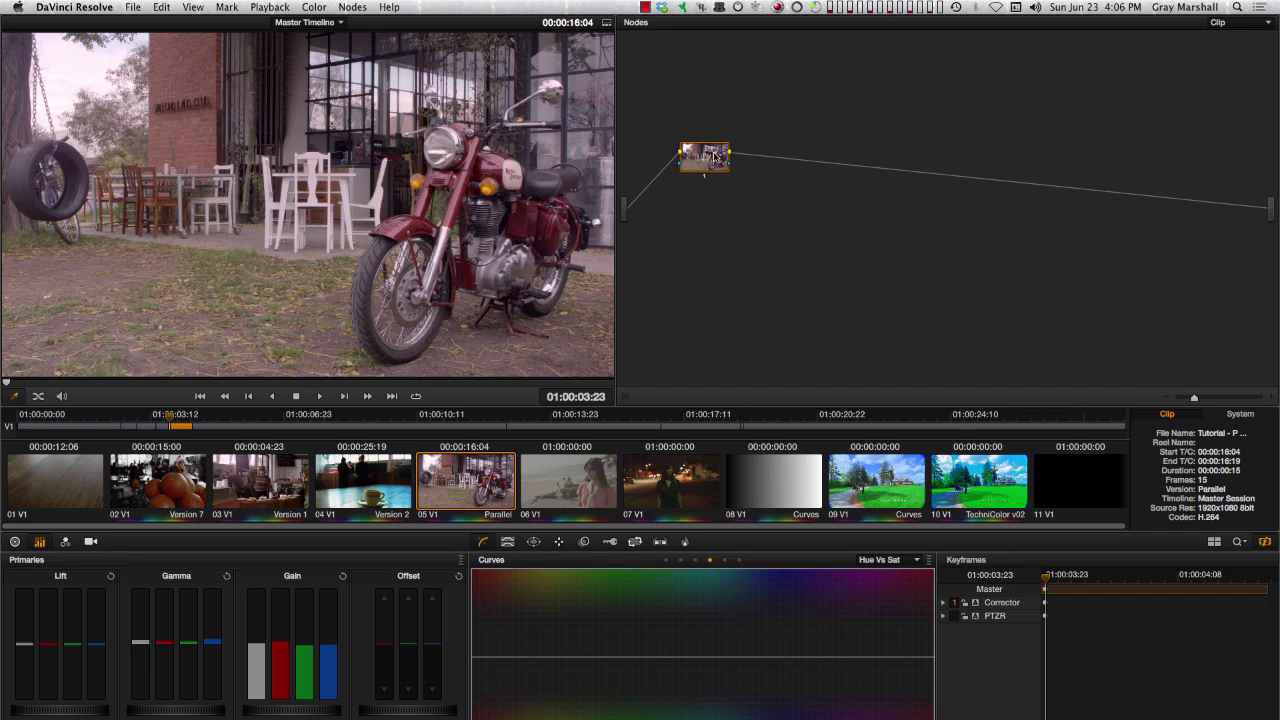
{"action": "left_click", "coordinate": [353, 8]}
{"action": "left_click", "coordinate": [369, 22]}
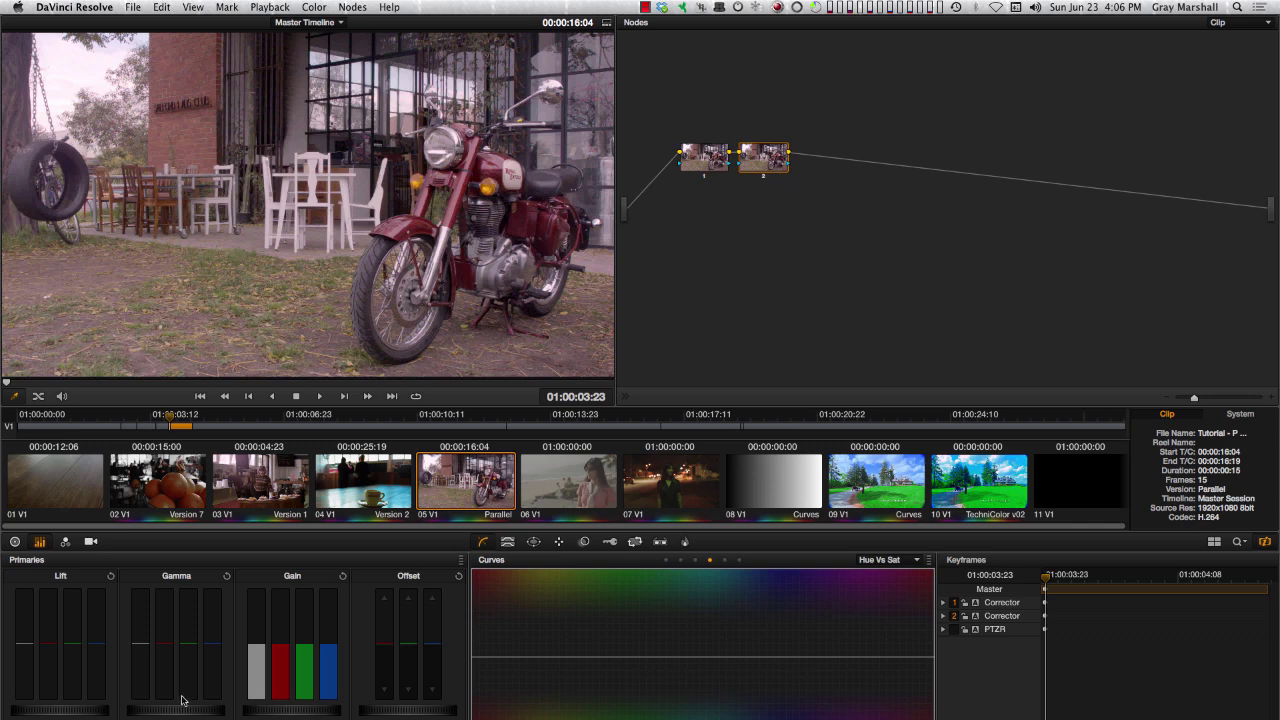
{"action": "left_click_drag", "start_coordinate": [142, 713], "coordinate": [40, 718]}
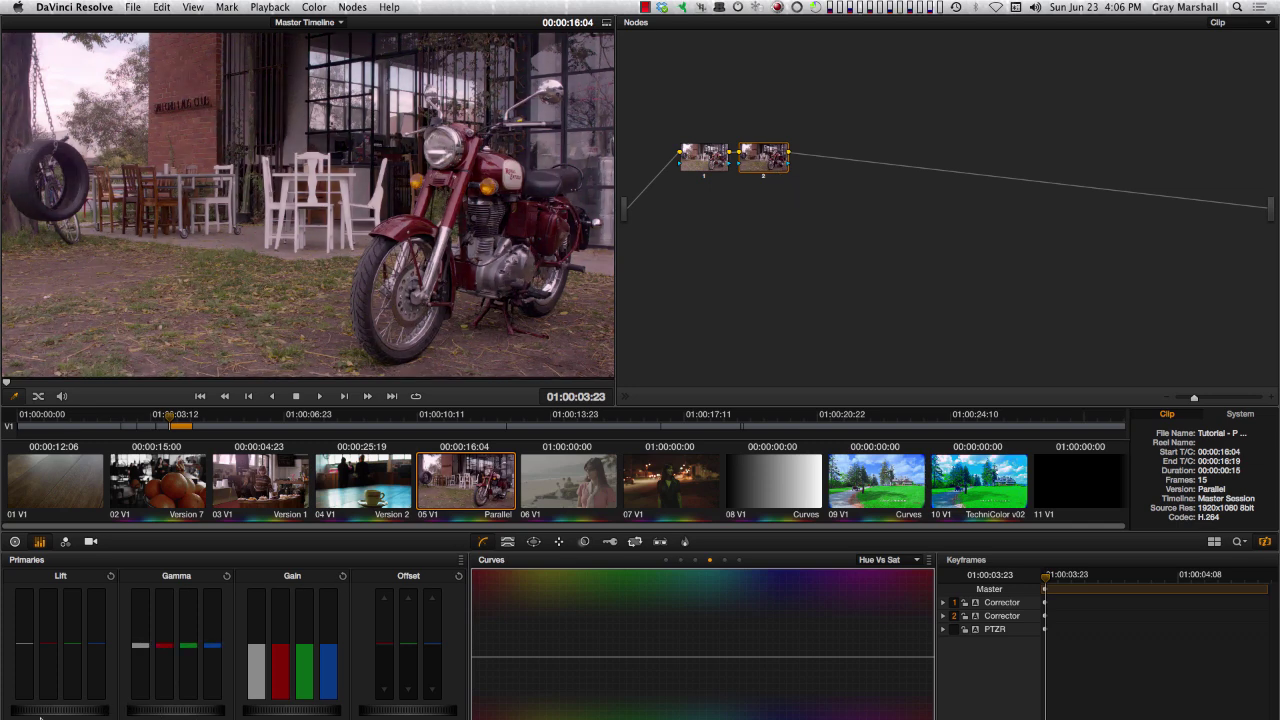
Add serial nodes 3 and 4 and pull down the blue gain slightly
{"action": "left_click", "coordinate": [351, 7]}
{"action": "left_click", "coordinate": [369, 22]}
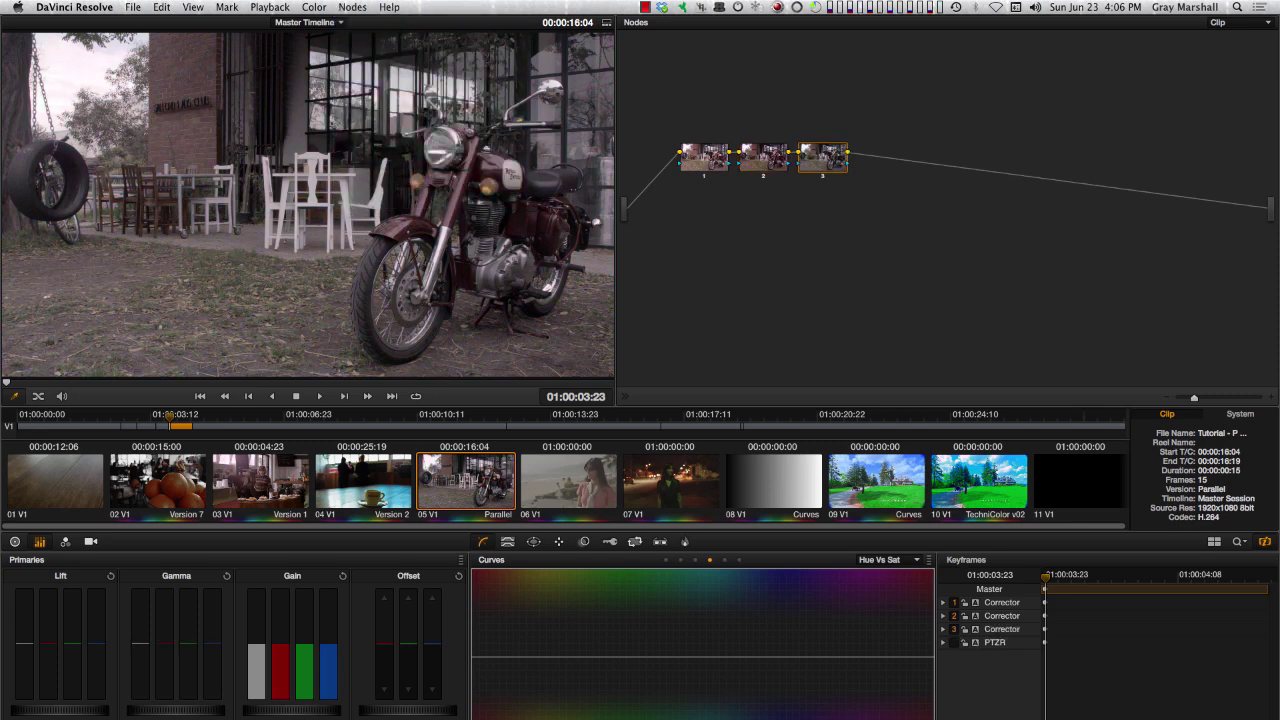
{"action": "left_click", "coordinate": [352, 8]}
{"action": "left_click", "coordinate": [369, 22]}
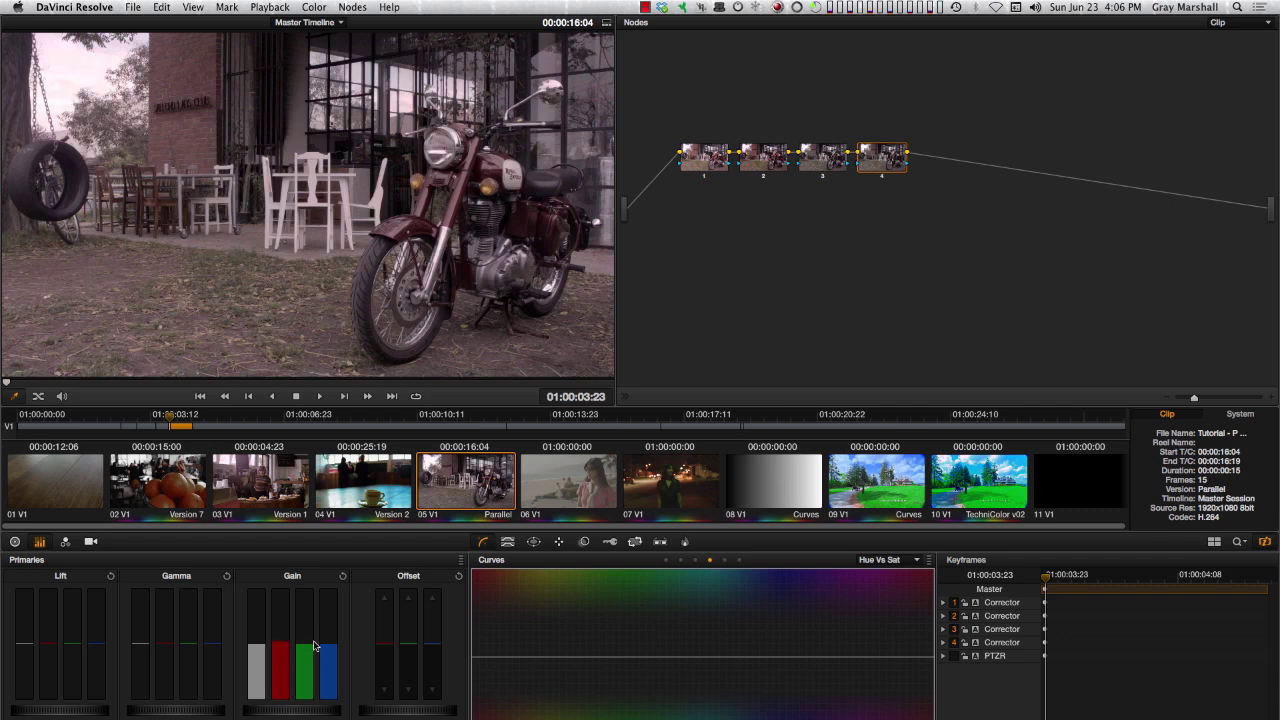
{"action": "left_click_drag", "start_coordinate": [315, 647], "coordinate": [328, 668]}
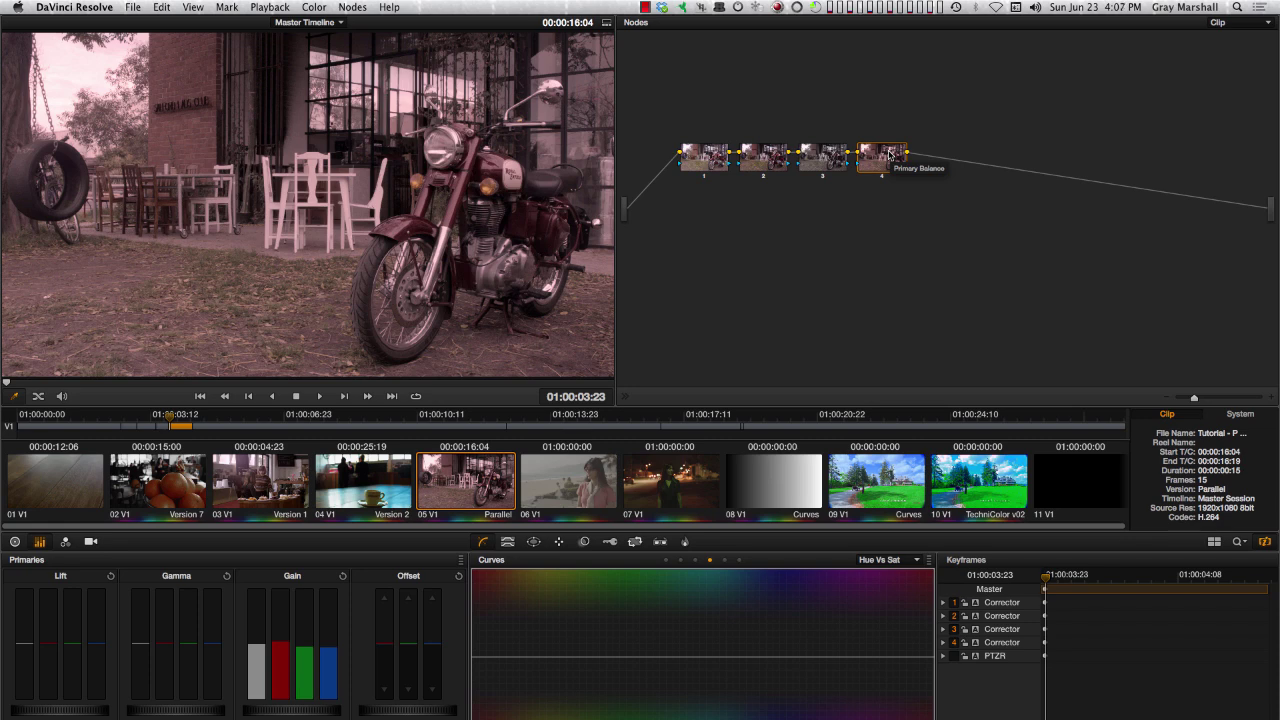
Reconnect node 2 into node 4 so node 4 precedes node 3, then undo and redo it
{"action": "left_click_drag", "start_coordinate": [889, 155], "coordinate": [850, 213]}
{"action": "left_click_drag", "start_coordinate": [822, 155], "coordinate": [916, 211]}
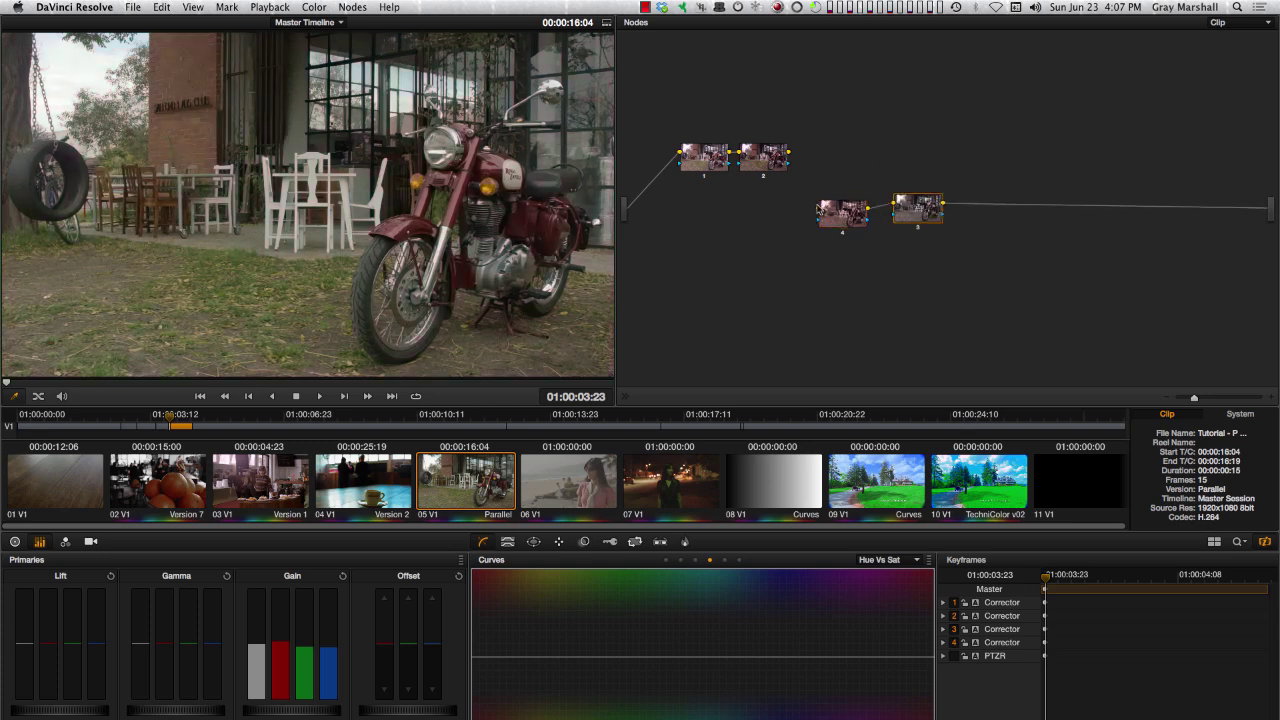
{"action": "left_click_drag", "start_coordinate": [789, 152], "coordinate": [834, 158]}
{"action": "left_click_drag", "start_coordinate": [917, 210], "coordinate": [918, 171]}
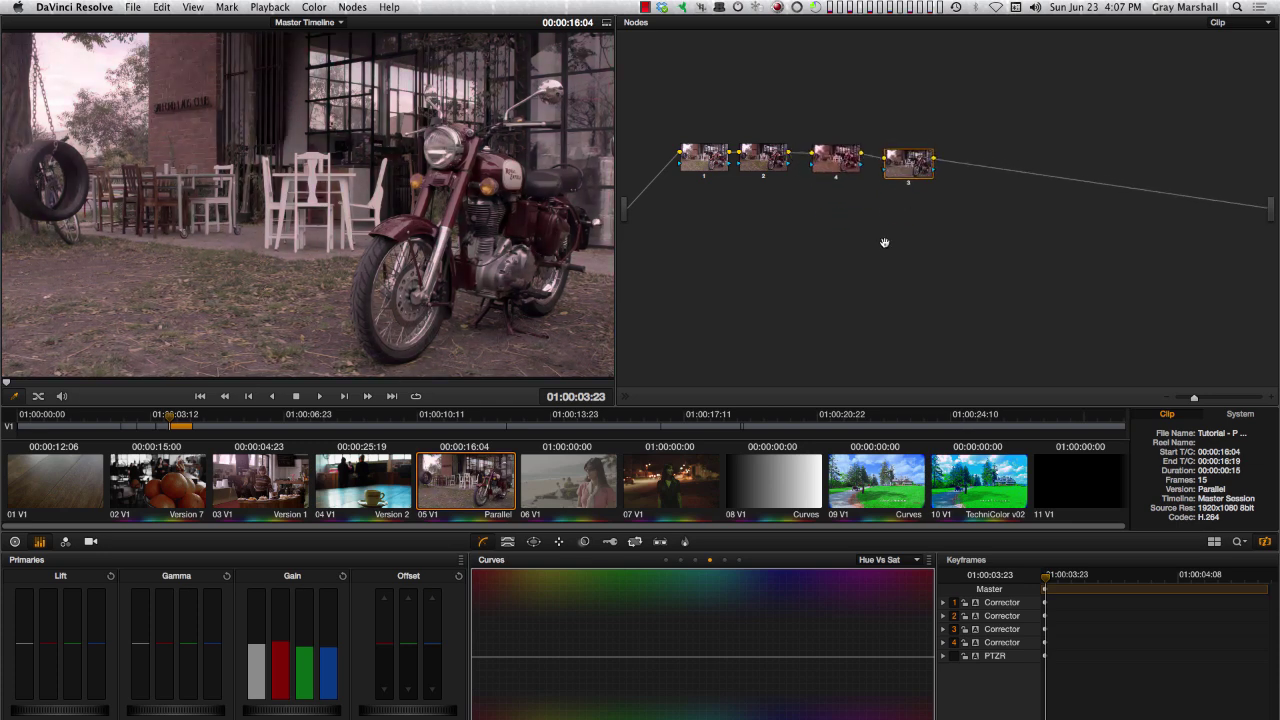
{"action": "key", "text": "super+z"}
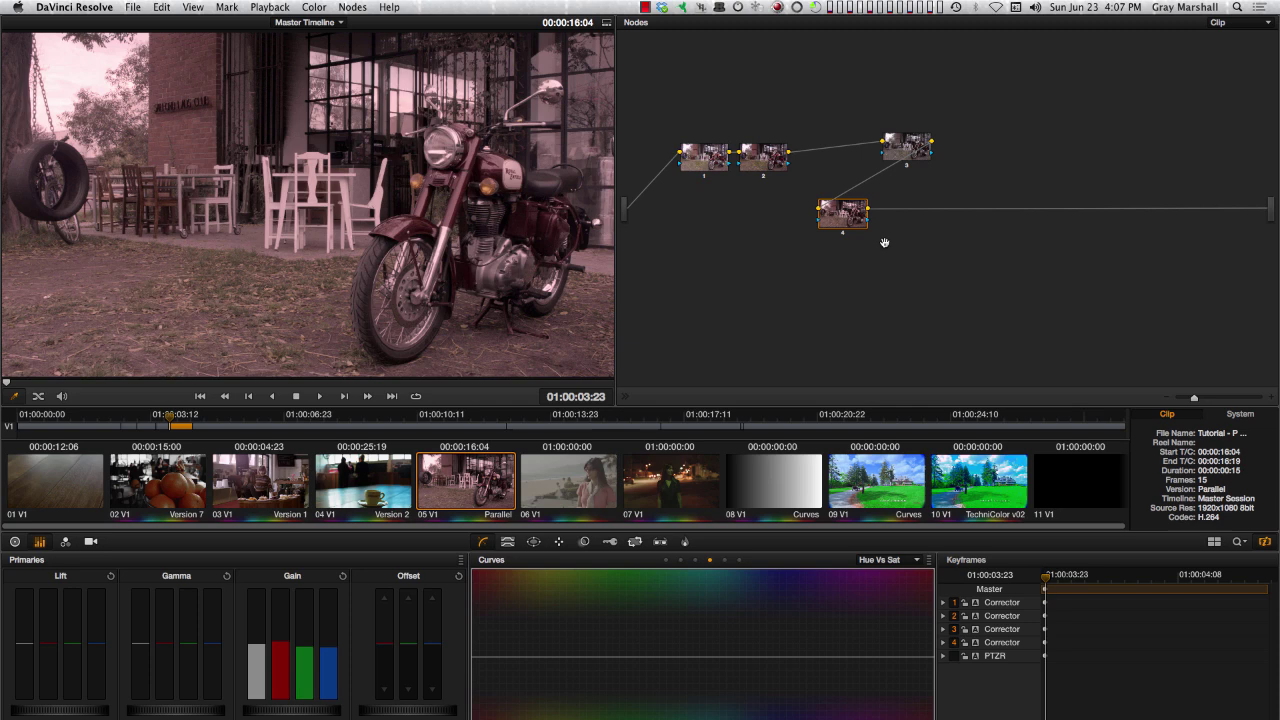
{"action": "key", "text": "super+z"}
{"action": "key", "text": "super+z"}
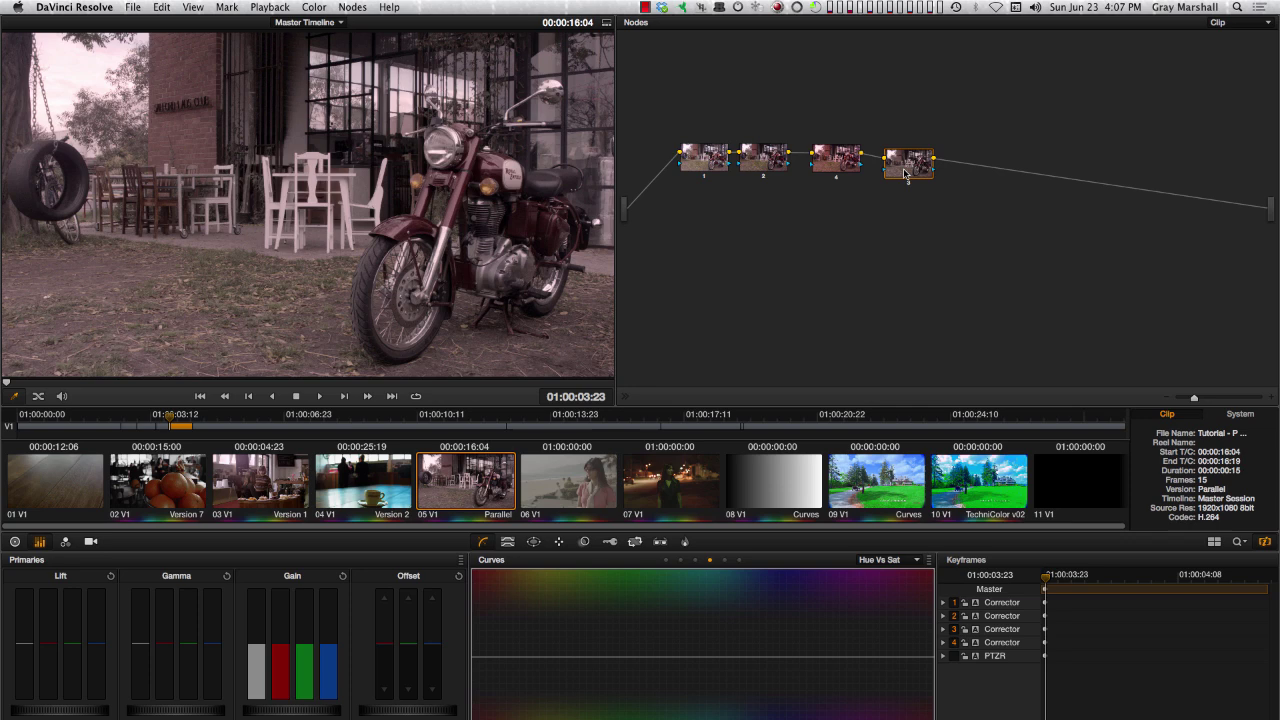
Delete the three extra correction nodes, leaving only node 1
{"action": "key", "text": "Delete"}
{"action": "left_click", "coordinate": [836, 157]}
{"action": "key", "text": "Delete"}
{"action": "left_click", "coordinate": [763, 157]}
{"action": "key", "text": "Delete"}
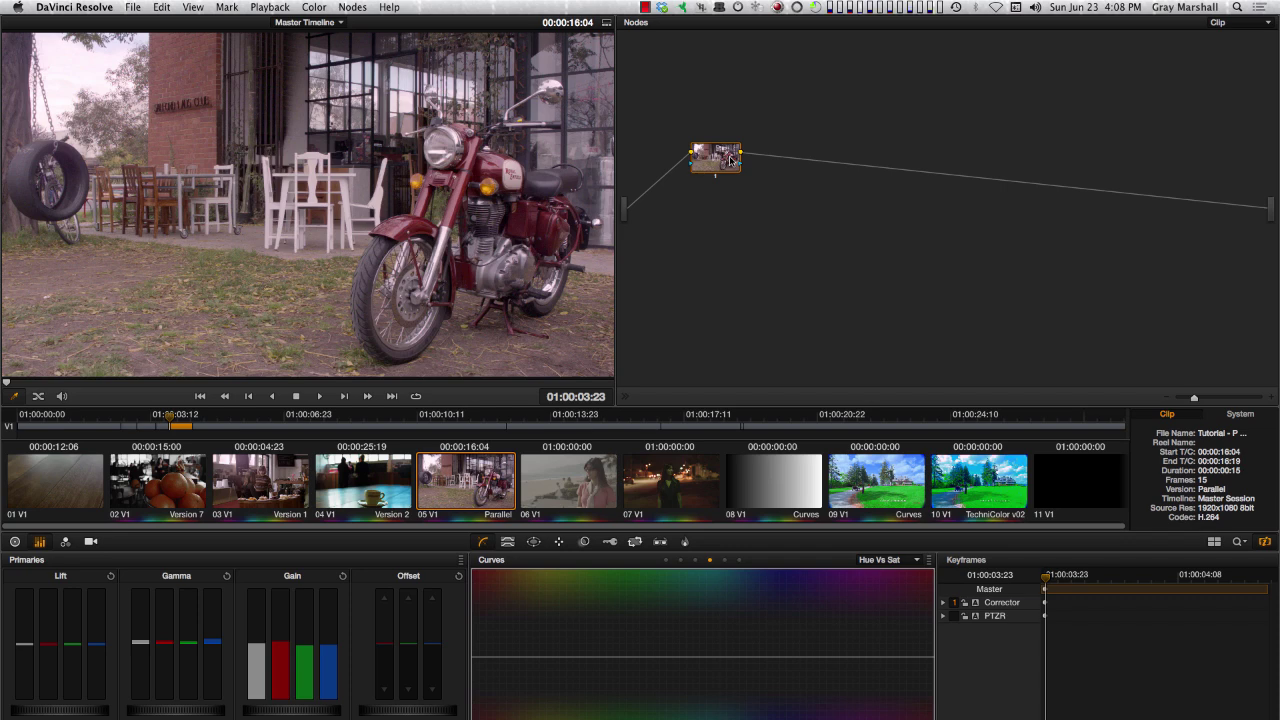
Add serial node 2 and a layer node 4 joined by a Layer Mixer, then show the Qualifier
{"action": "left_click", "coordinate": [352, 7]}
{"action": "left_click", "coordinate": [400, 29]}
{"action": "left_click_drag", "start_coordinate": [784, 157], "coordinate": [808, 158]}
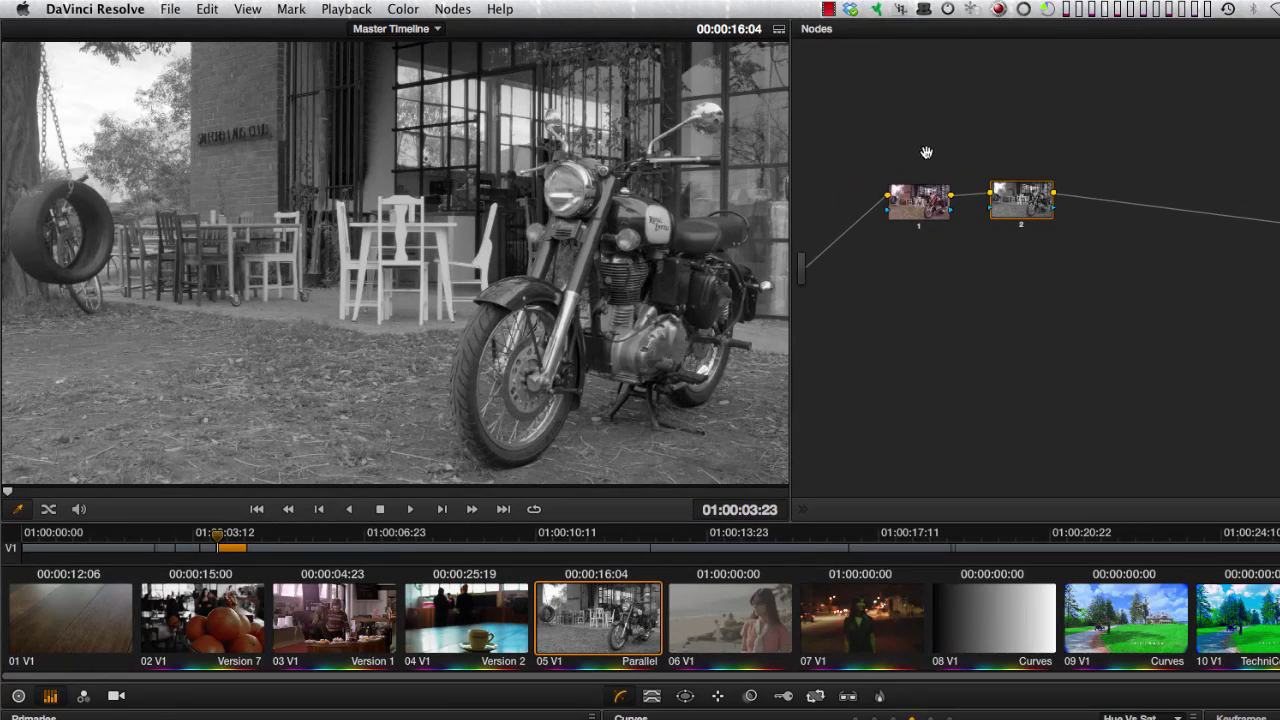
{"action": "left_click", "coordinate": [438, 10]}
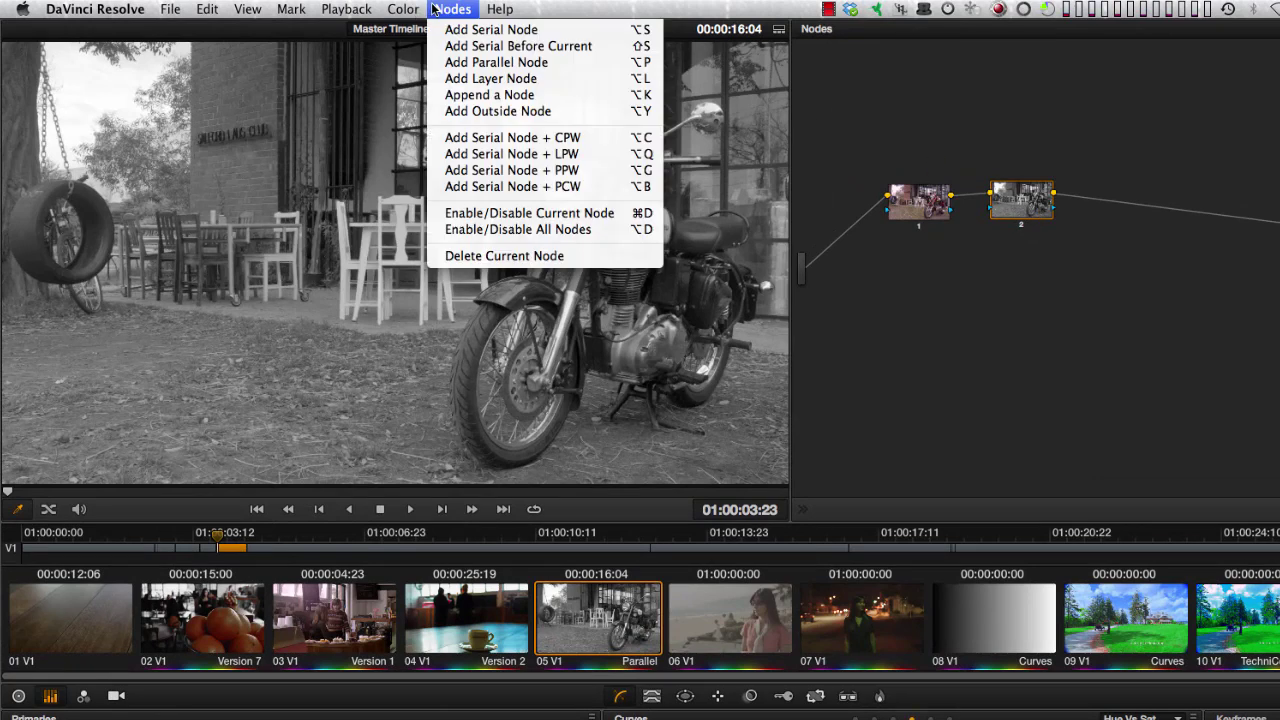
{"action": "left_click", "coordinate": [466, 78]}
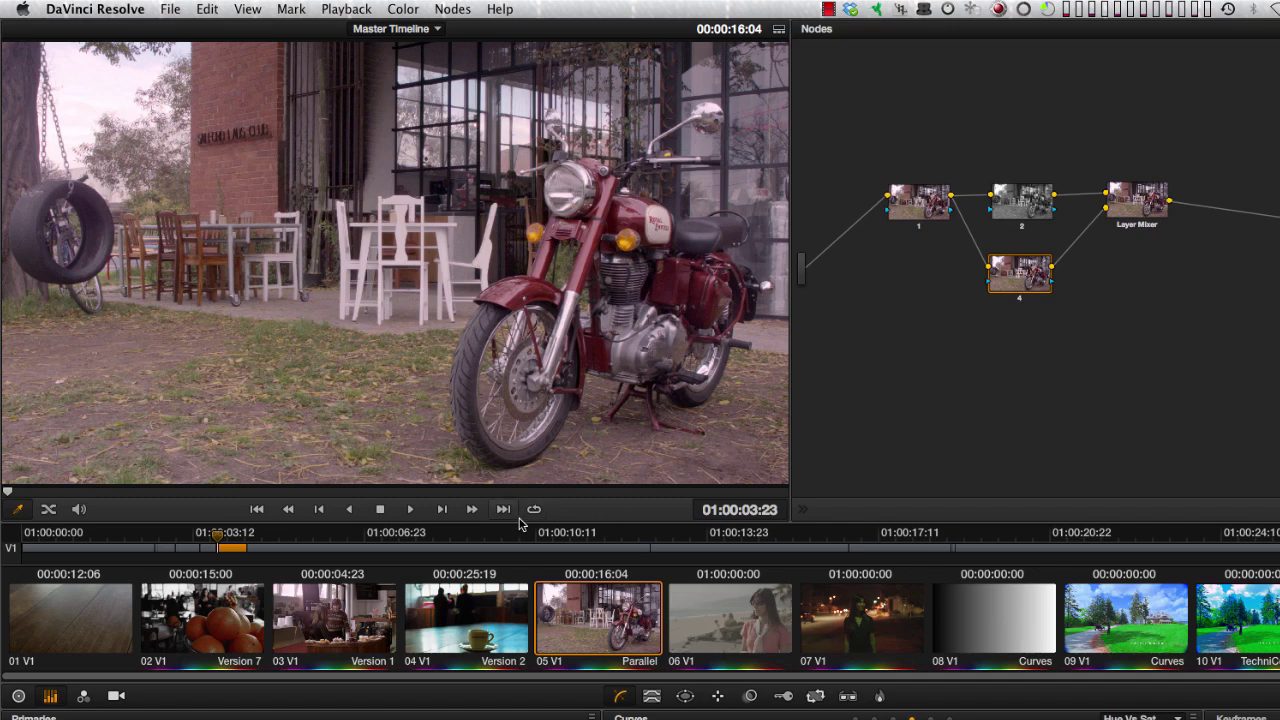
{"action": "left_click", "coordinate": [652, 697]}
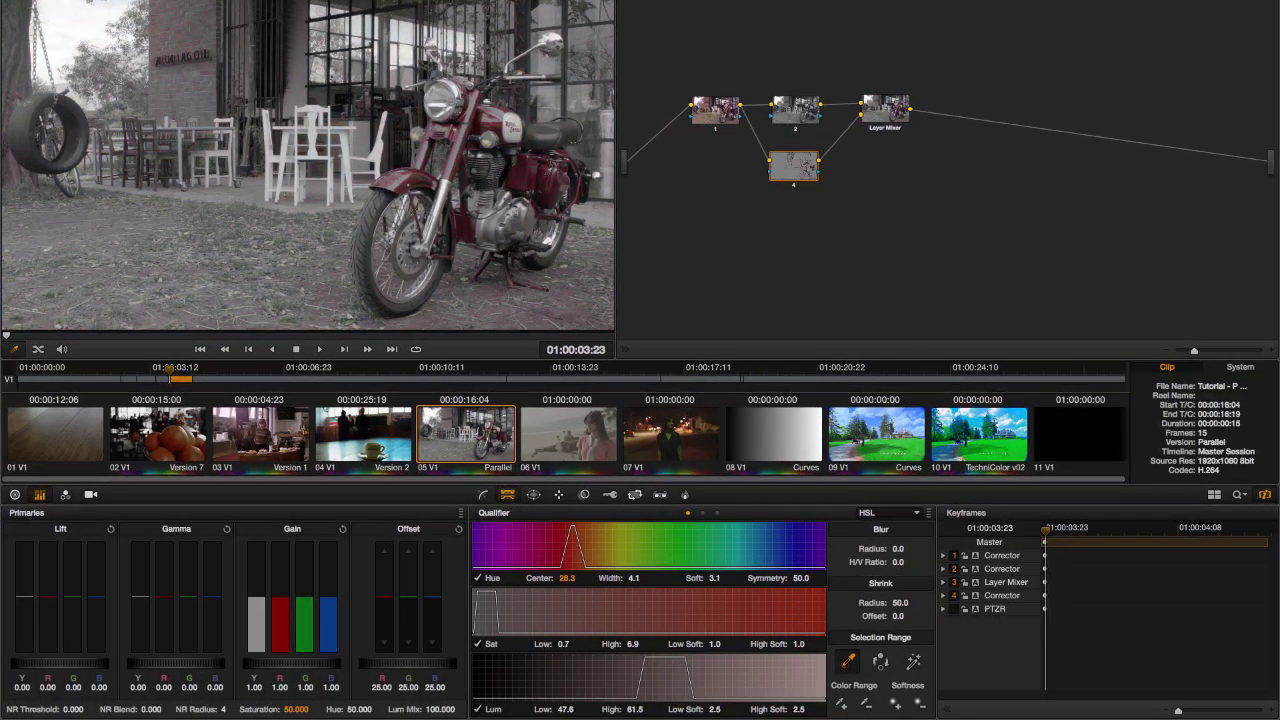
Tidy node 4 and the Layer Mixer, review each node, and preview node 4's qualifier matte
{"action": "left_click_drag", "start_coordinate": [801, 171], "coordinate": [806, 172]}
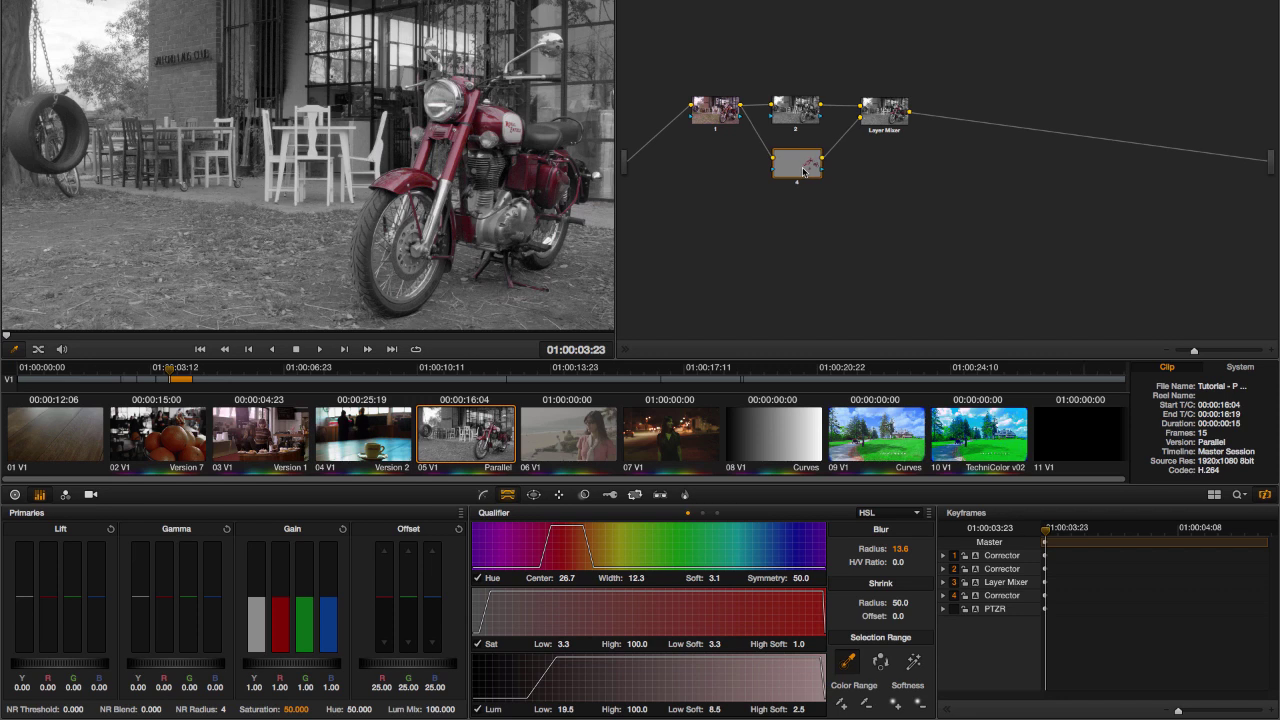
{"action": "left_click_drag", "start_coordinate": [882, 112], "coordinate": [876, 112]}
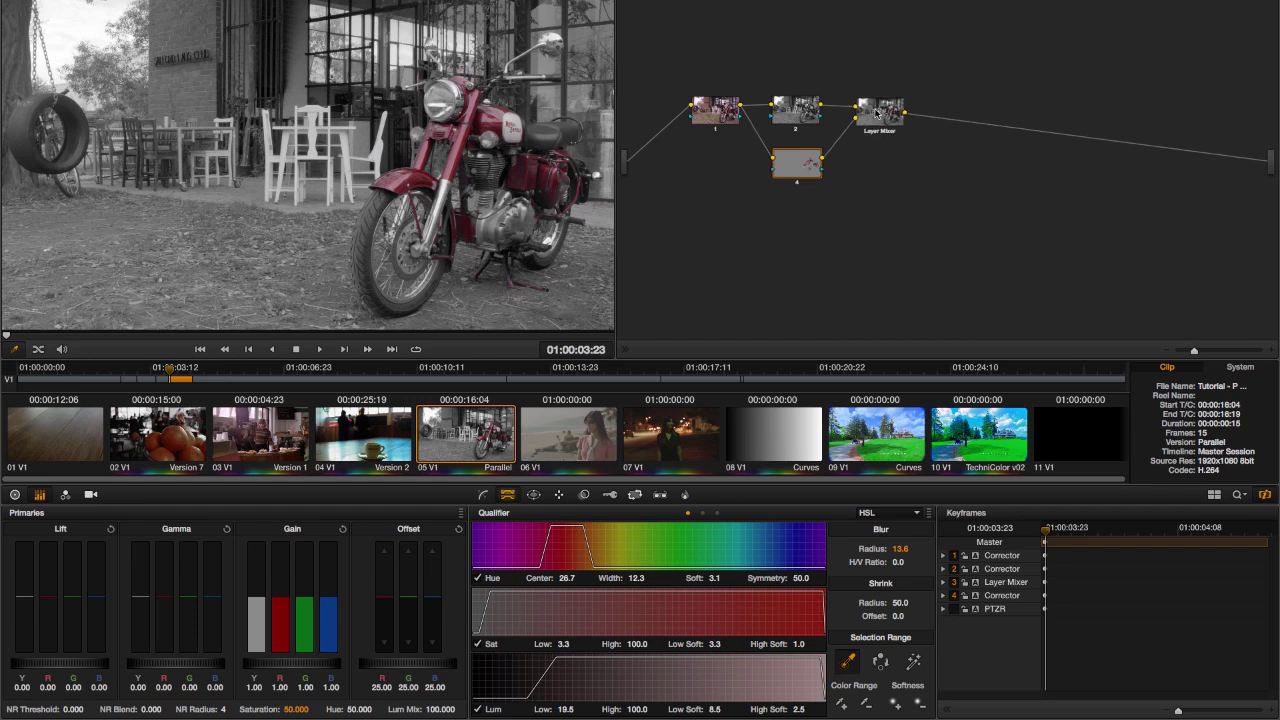
{"action": "left_click", "coordinate": [731, 117]}
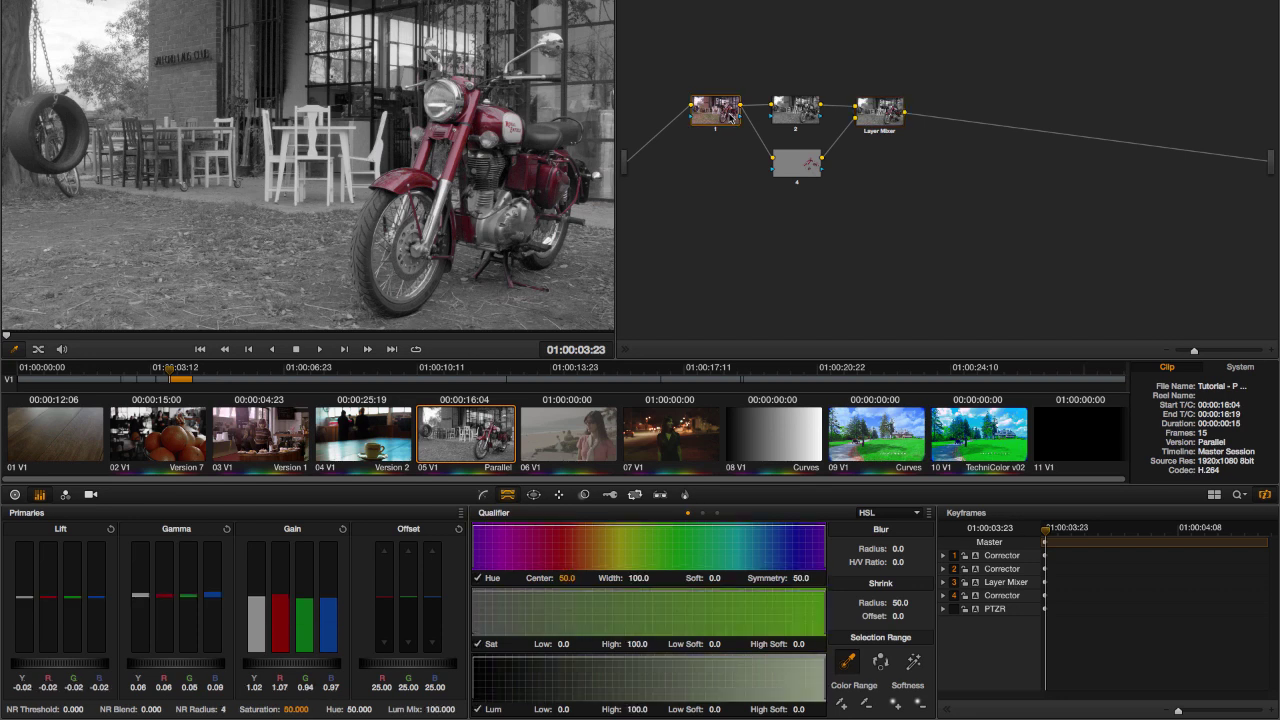
{"action": "left_click", "coordinate": [891, 114]}
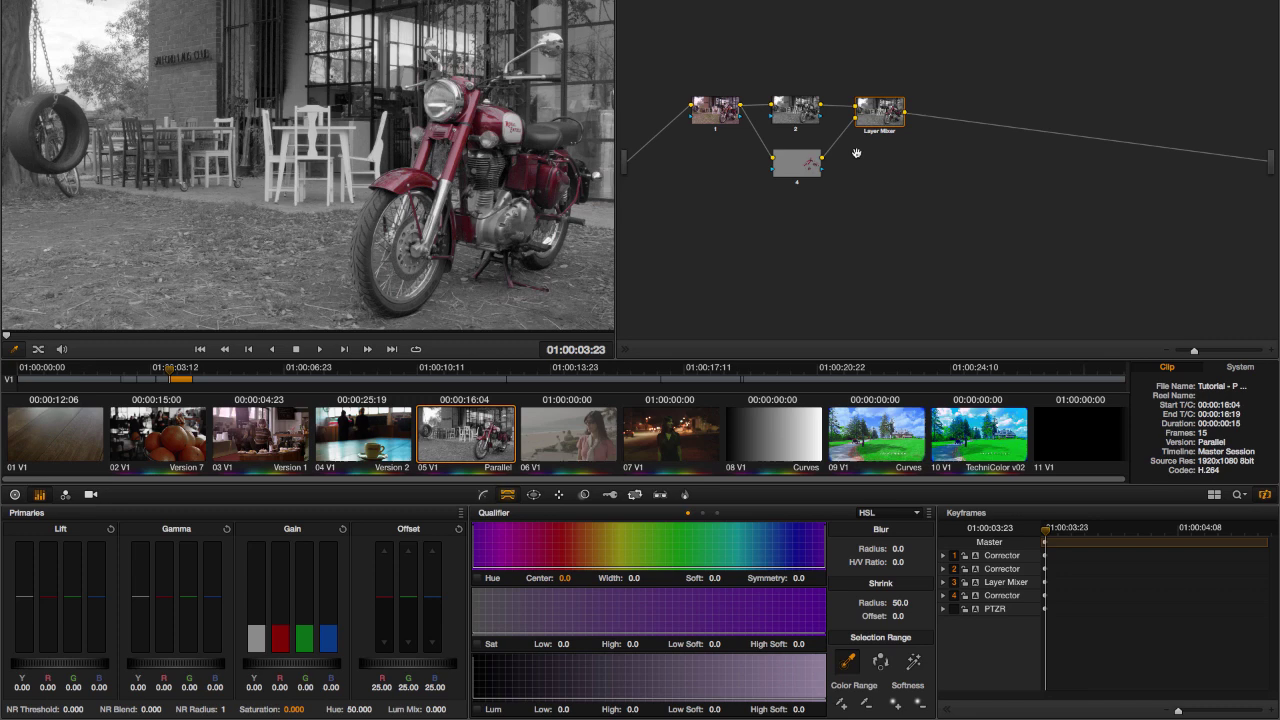
{"action": "left_click", "coordinate": [806, 172]}
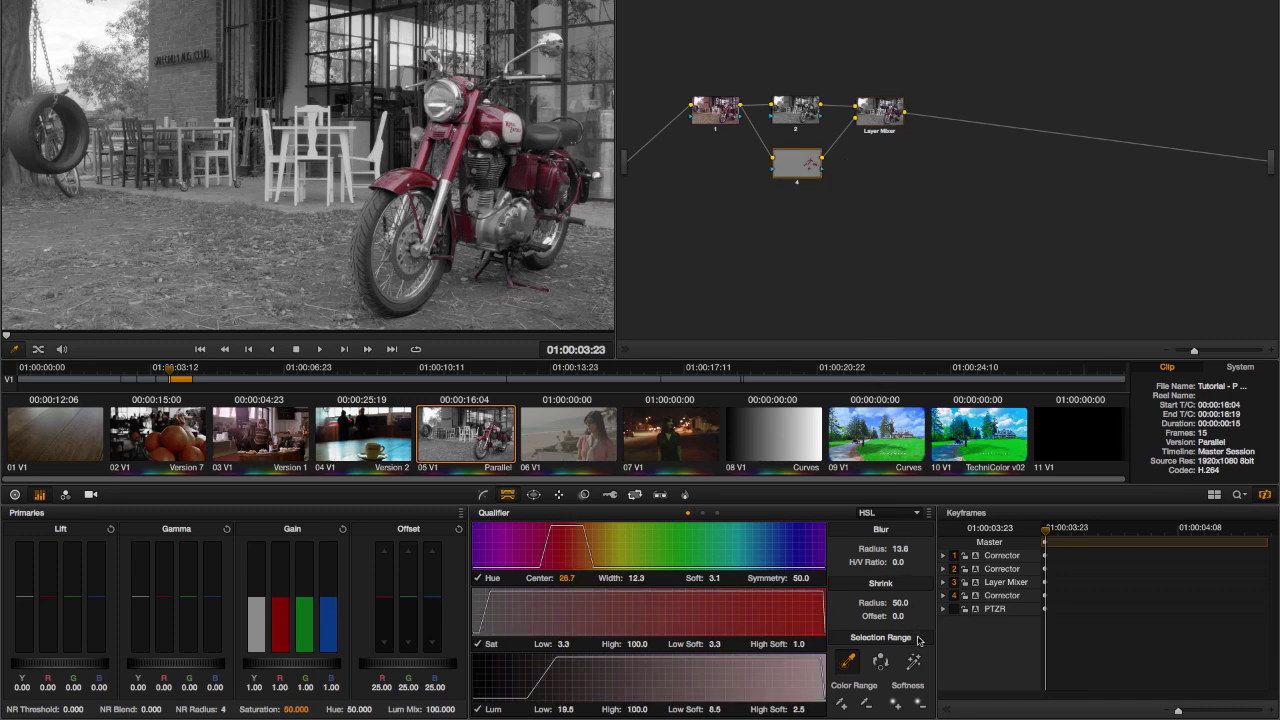
{"action": "key", "text": "shift+h"}
{"action": "key", "text": "shift+h"}
{"action": "left_click", "coordinate": [610, 497]}
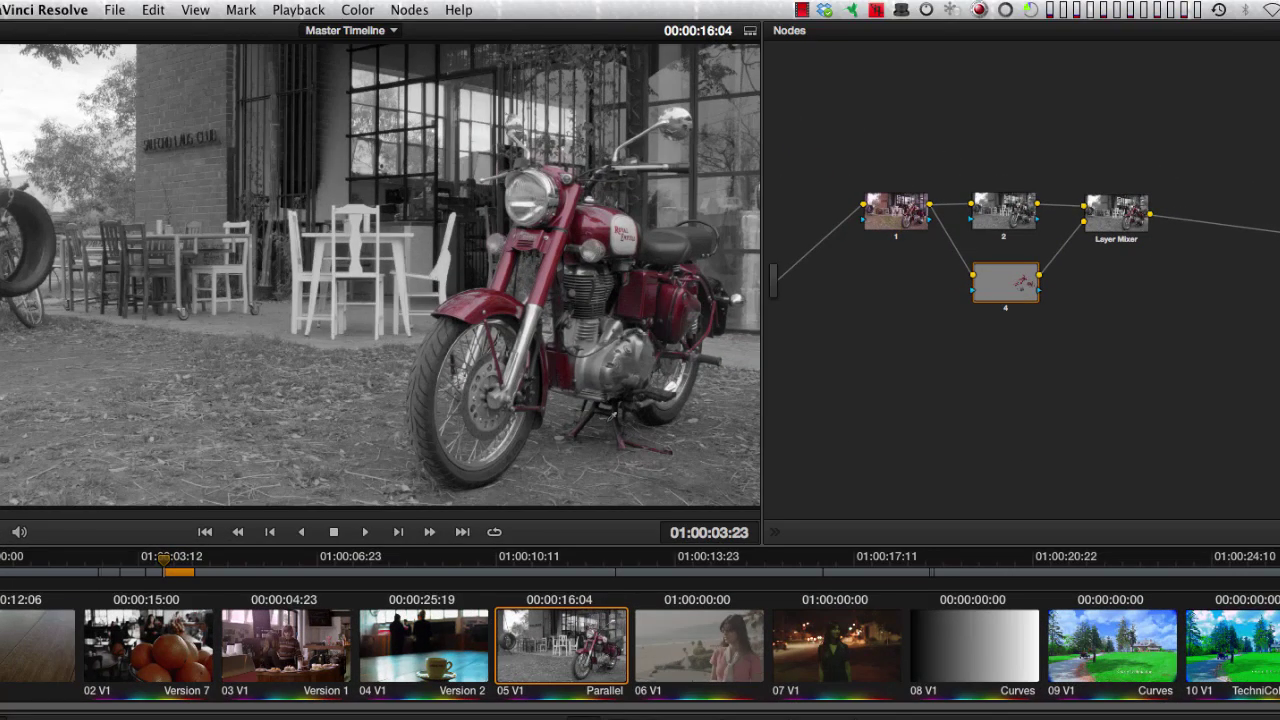
{"action": "key", "text": "shift+h"}
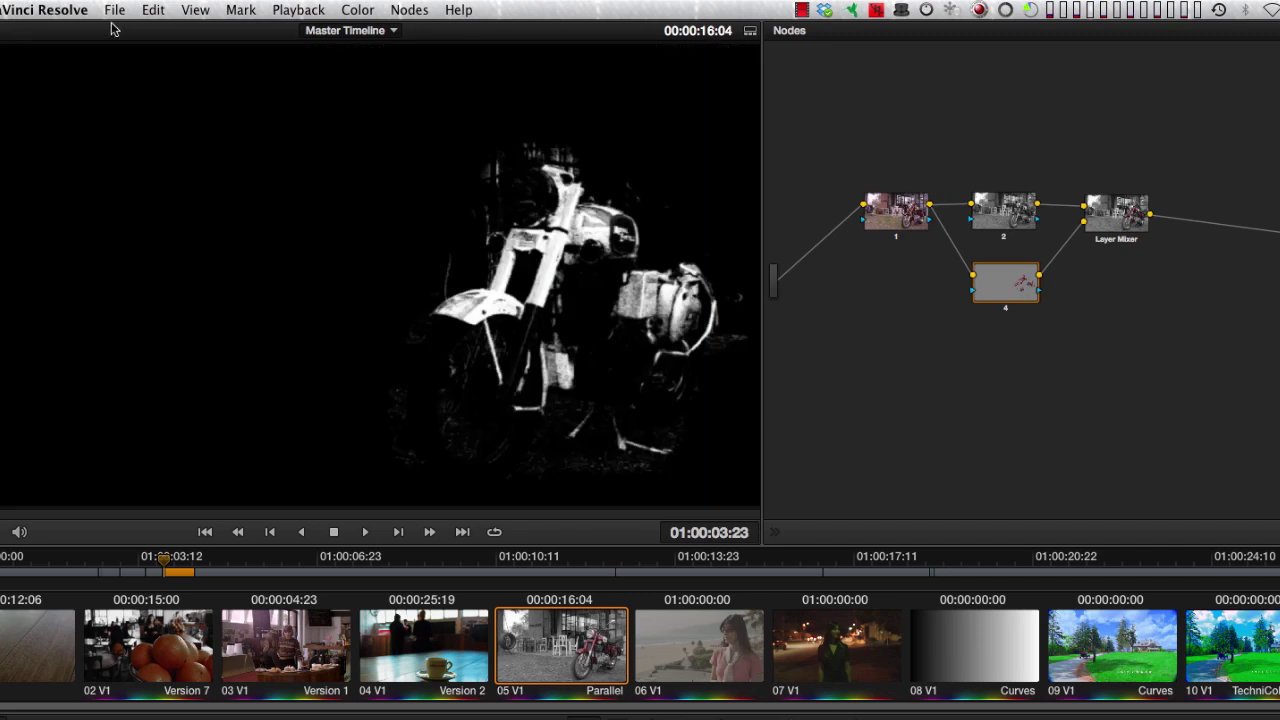
{"action": "left_click", "coordinate": [195, 10]}
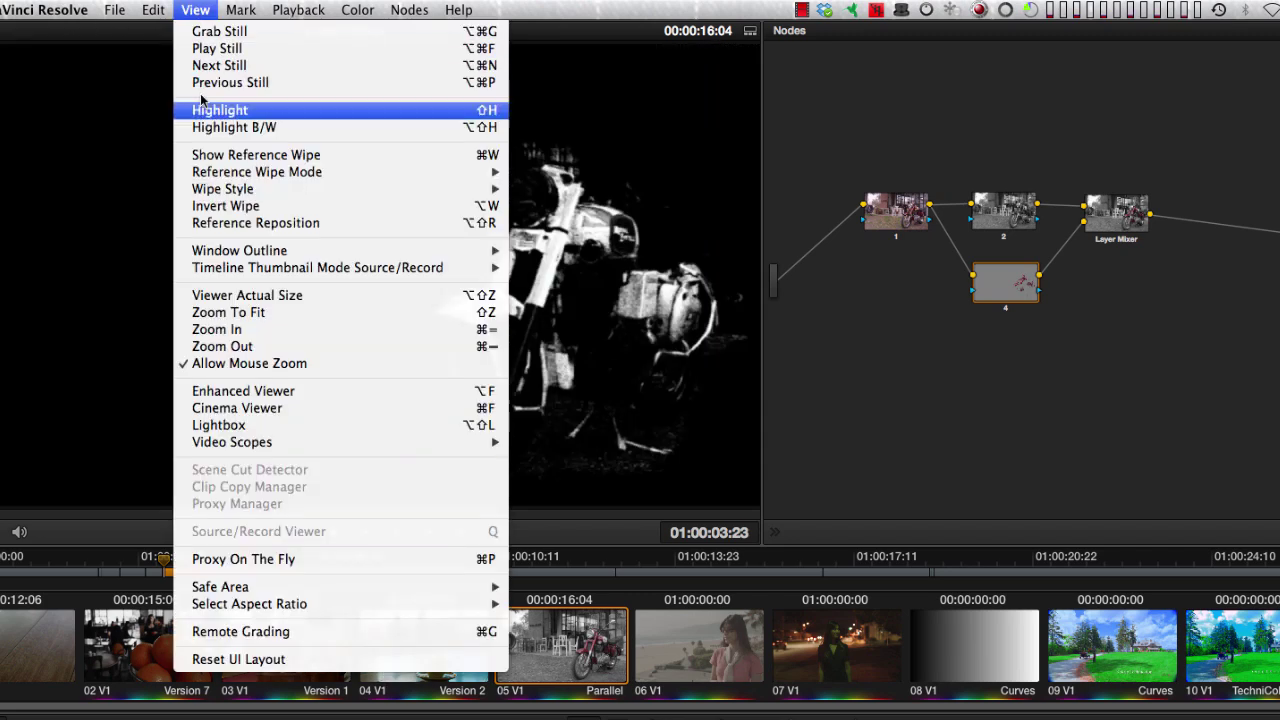
{"action": "left_click", "coordinate": [196, 10]}
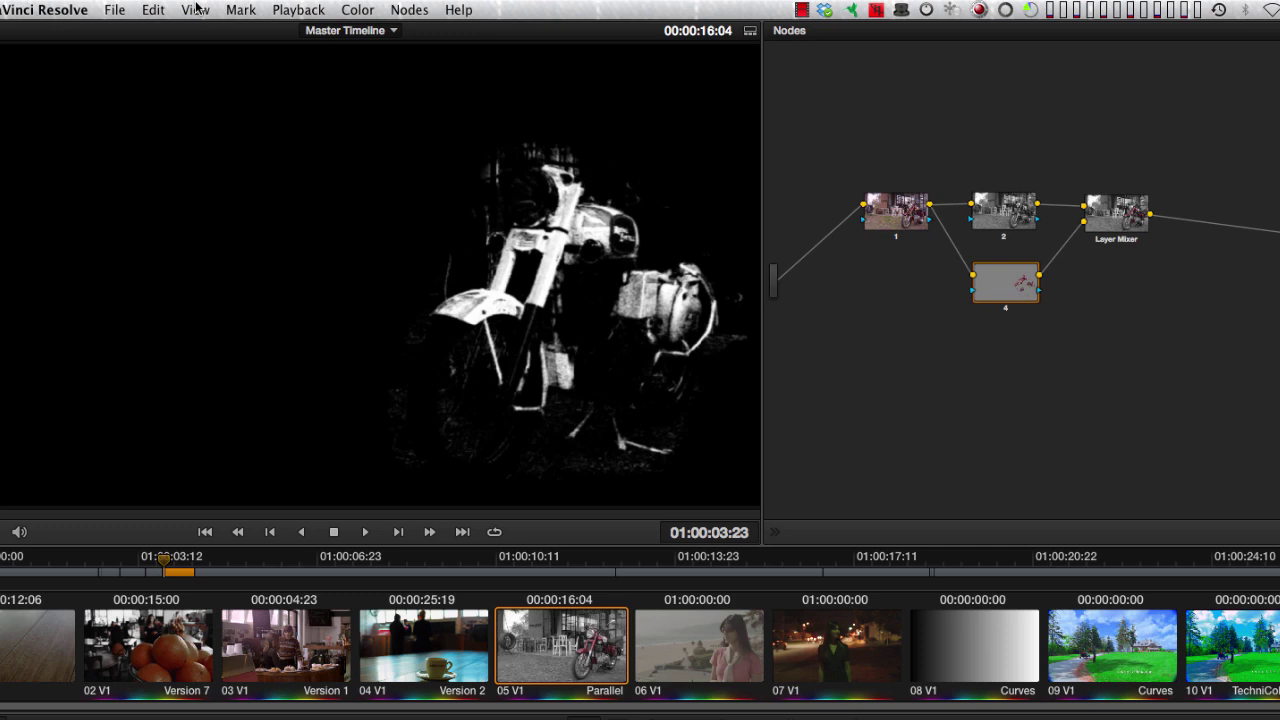
{"action": "key", "text": "shift+h"}
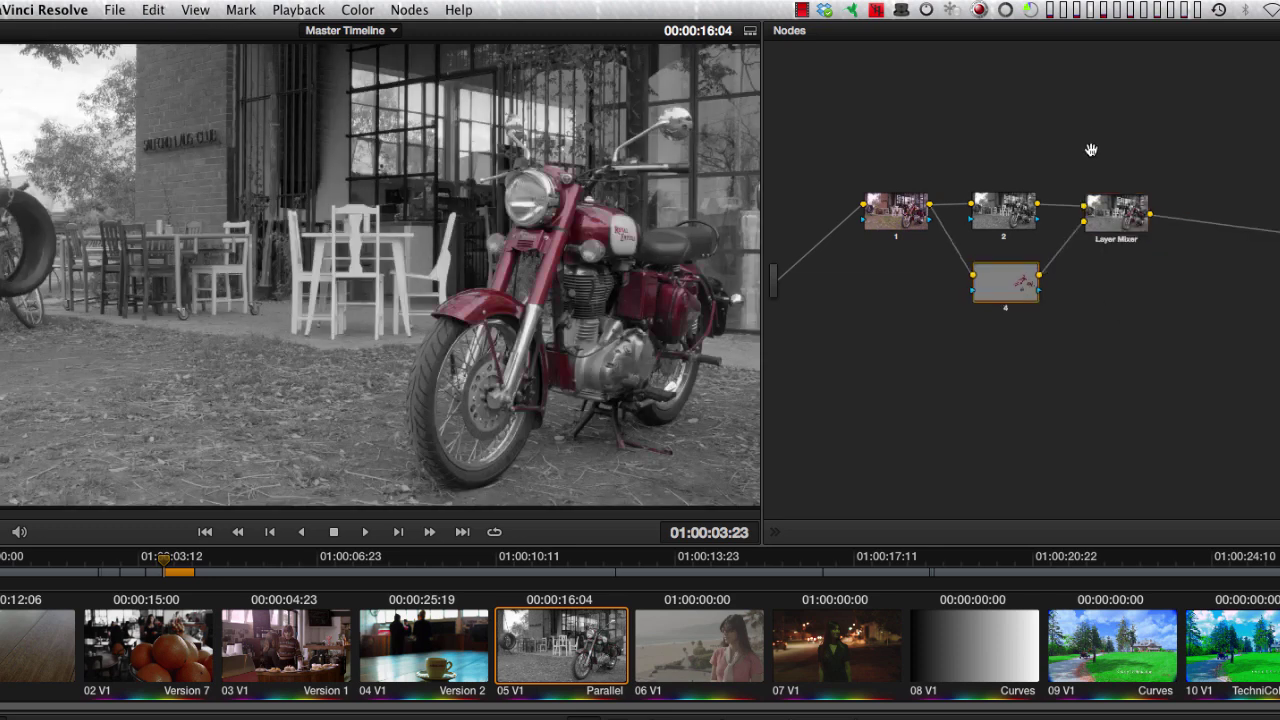
Morph the Layer Mixer node into a Parallel mixer
{"action": "right_click", "coordinate": [1109, 215]}
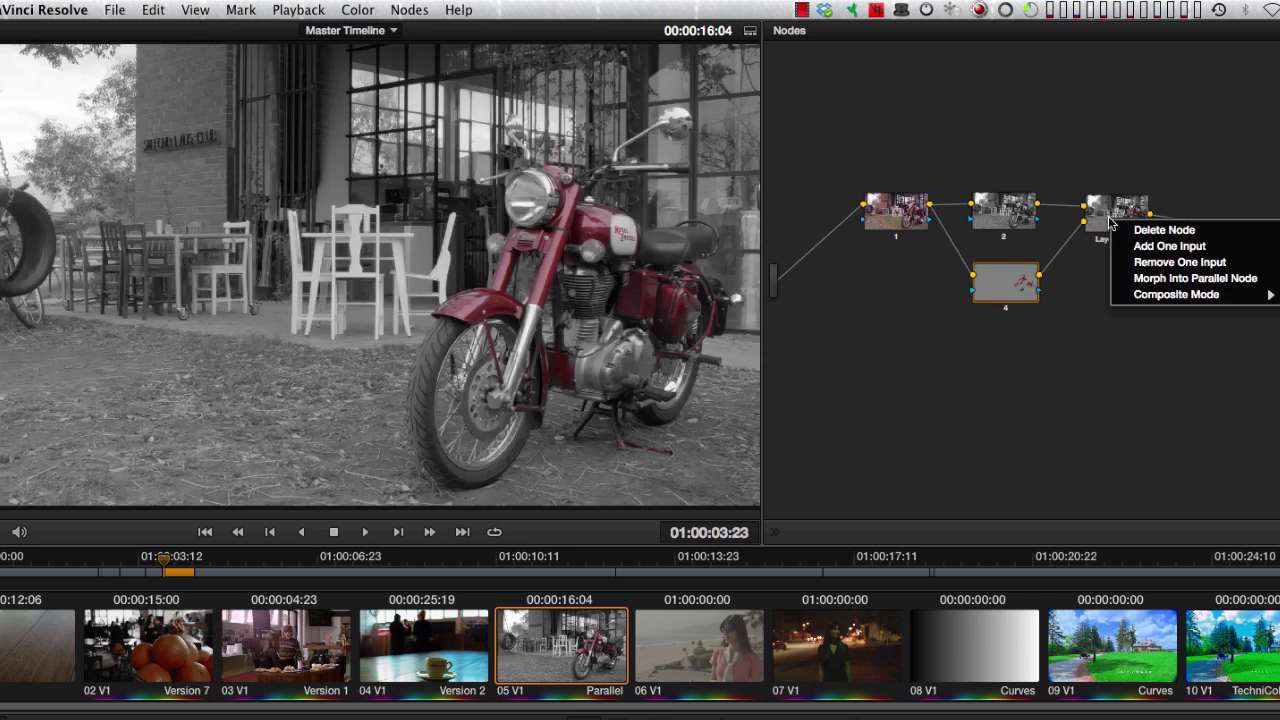
{"action": "left_click", "coordinate": [1146, 277]}
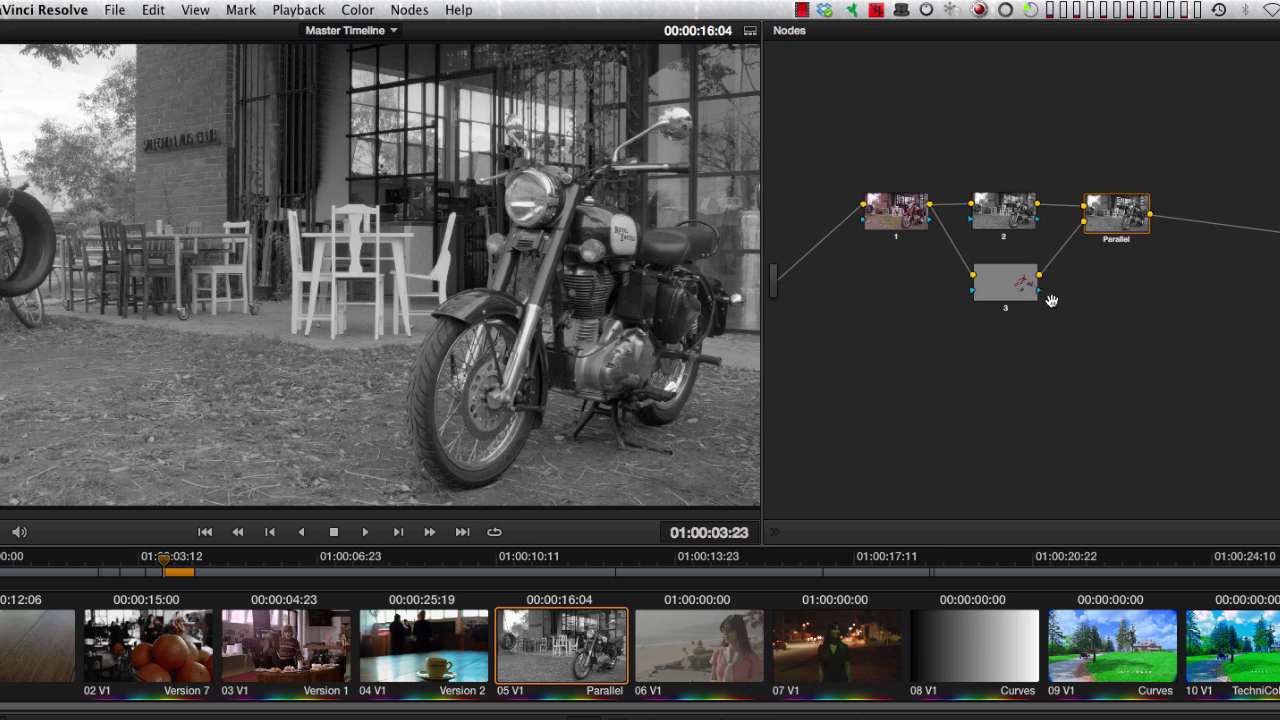
{"action": "mouse_move", "coordinate": [1014, 305]}
Nudge node 2 right, select node 3, and shift the Parallel node slightly down
{"action": "left_click_drag", "start_coordinate": [1004, 212], "coordinate": [1011, 210]}
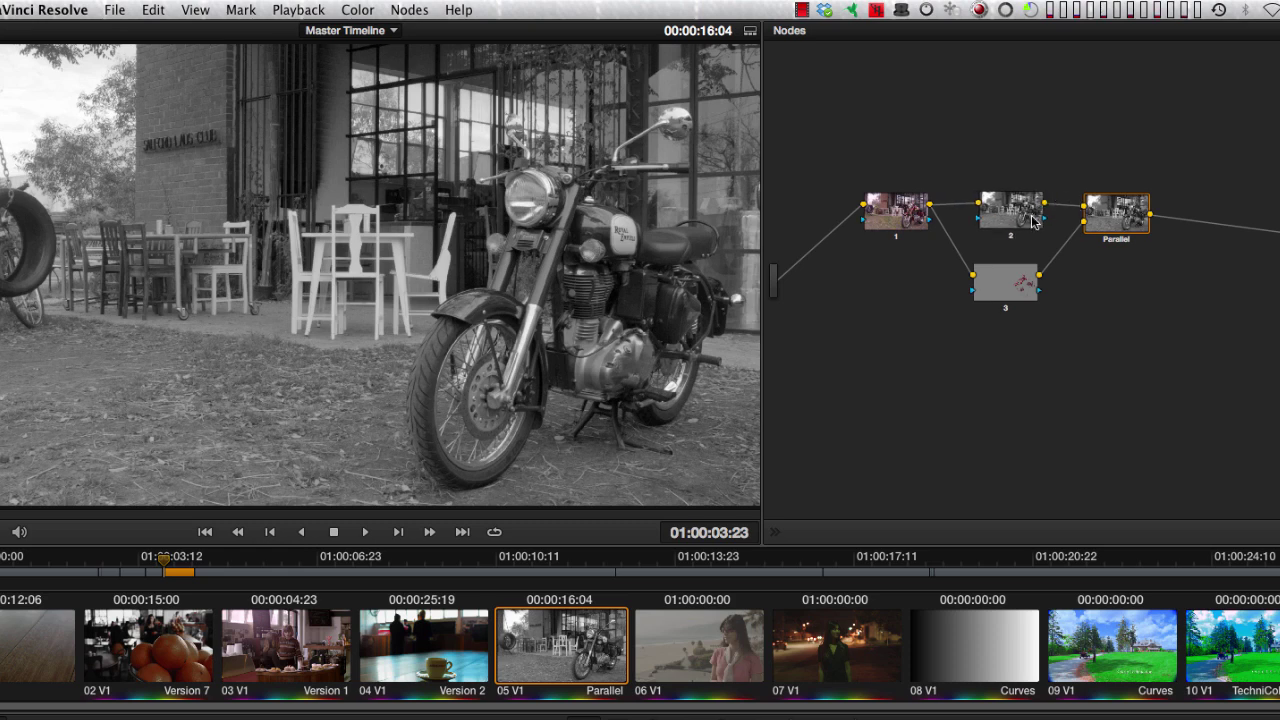
{"action": "left_click", "coordinate": [1012, 293]}
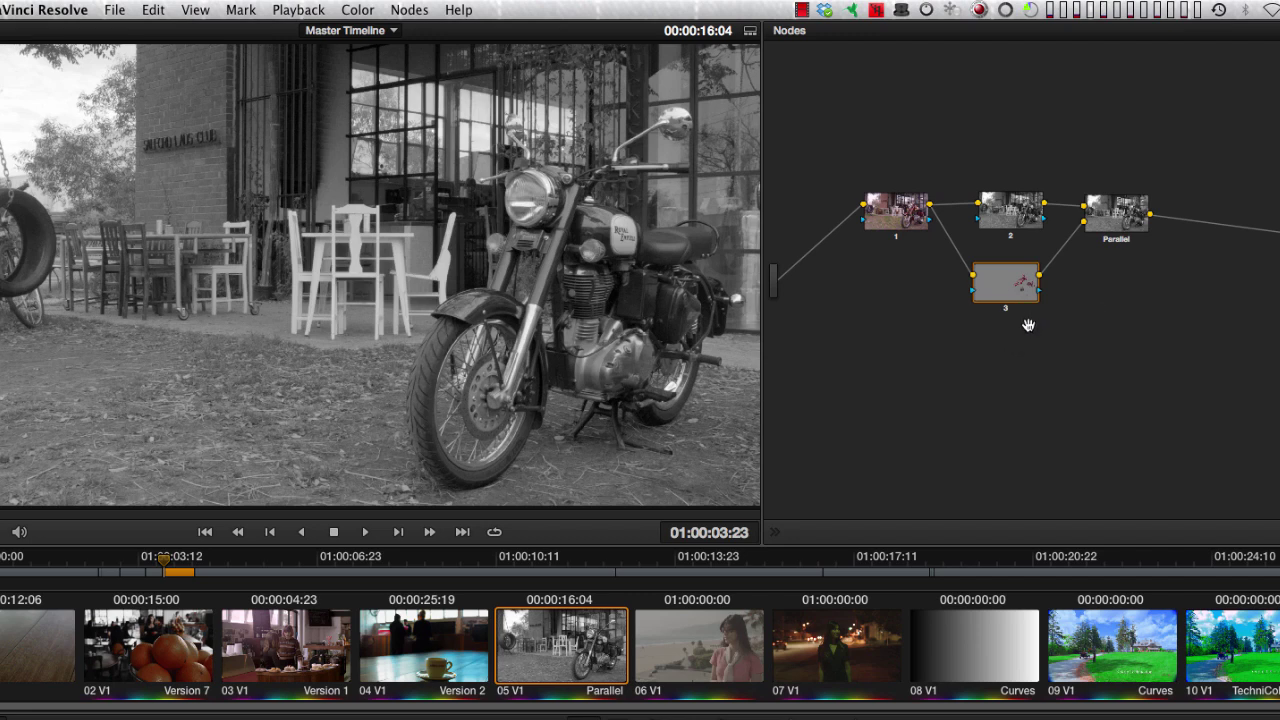
{"action": "mouse_move", "coordinate": [1022, 295]}
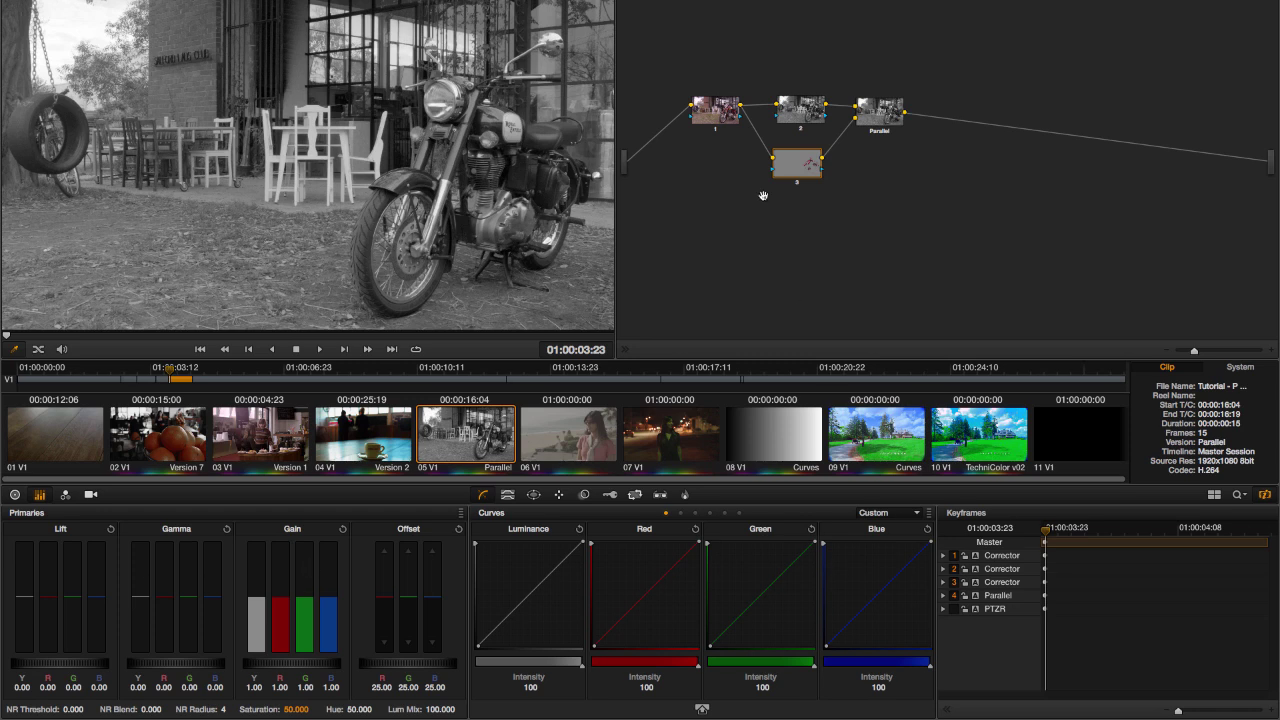
{"action": "mouse_move", "coordinate": [806, 167]}
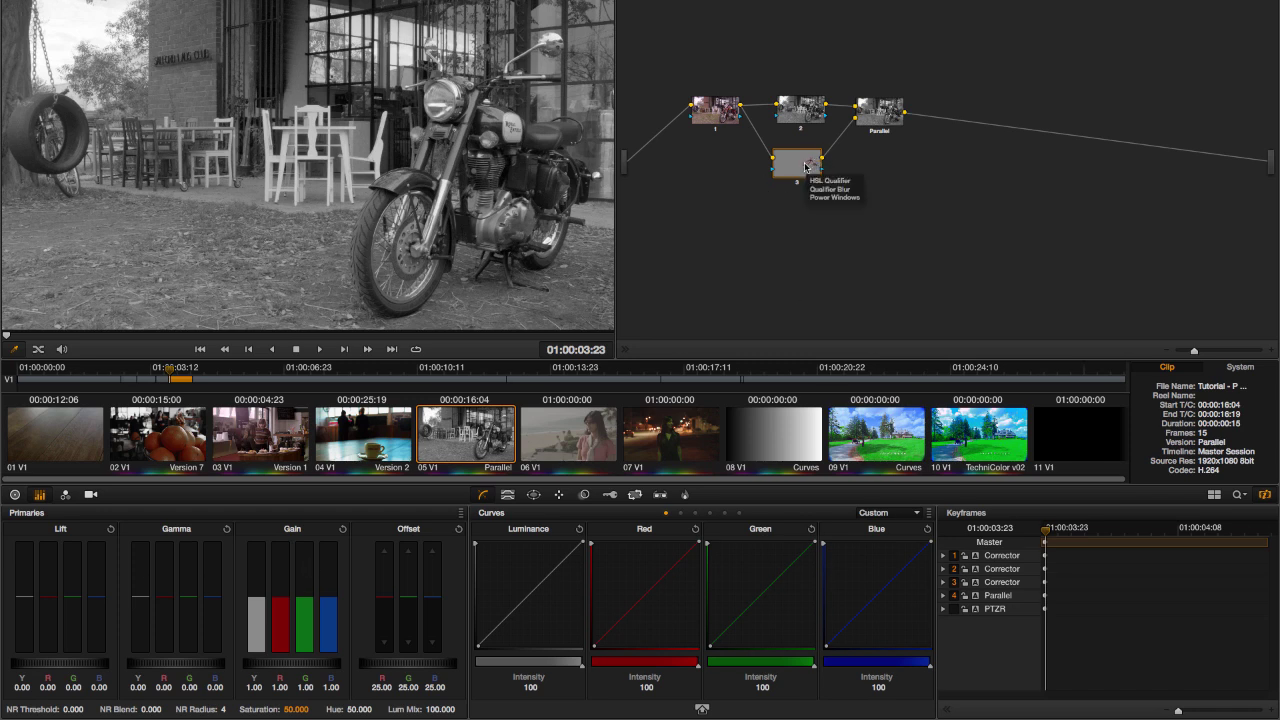
{"action": "left_click_drag", "start_coordinate": [879, 114], "coordinate": [883, 130]}
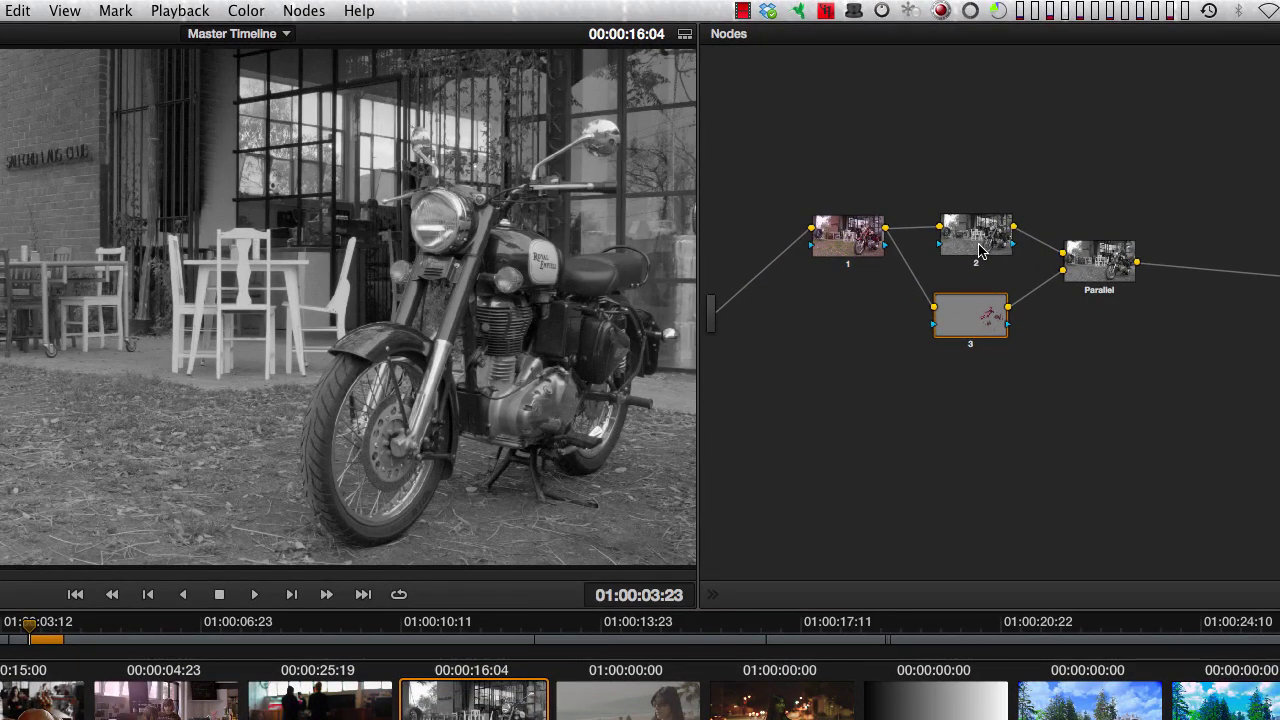
{"action": "mouse_move", "coordinate": [804, 120]}
{"action": "mouse_move", "coordinate": [987, 318]}
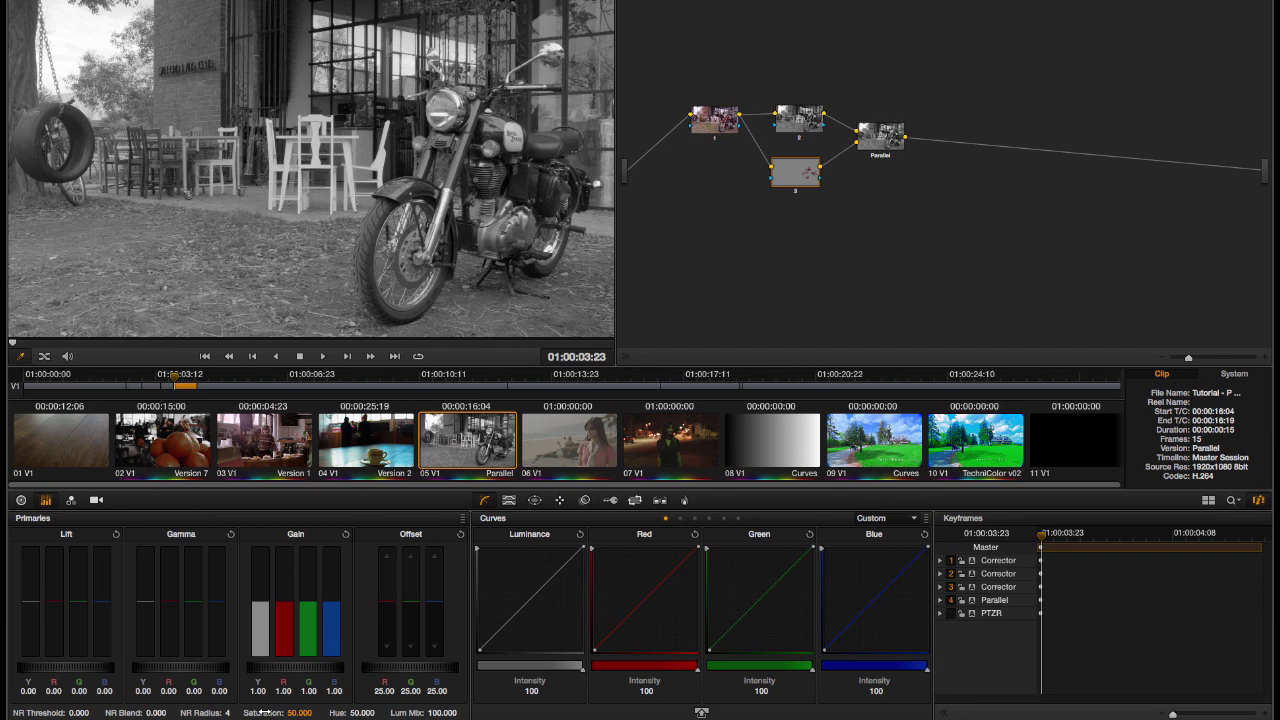
Raise node 3's saturation to 100, then select node 1 to compare
{"action": "left_click_drag", "start_coordinate": [264, 712], "coordinate": [278, 712]}
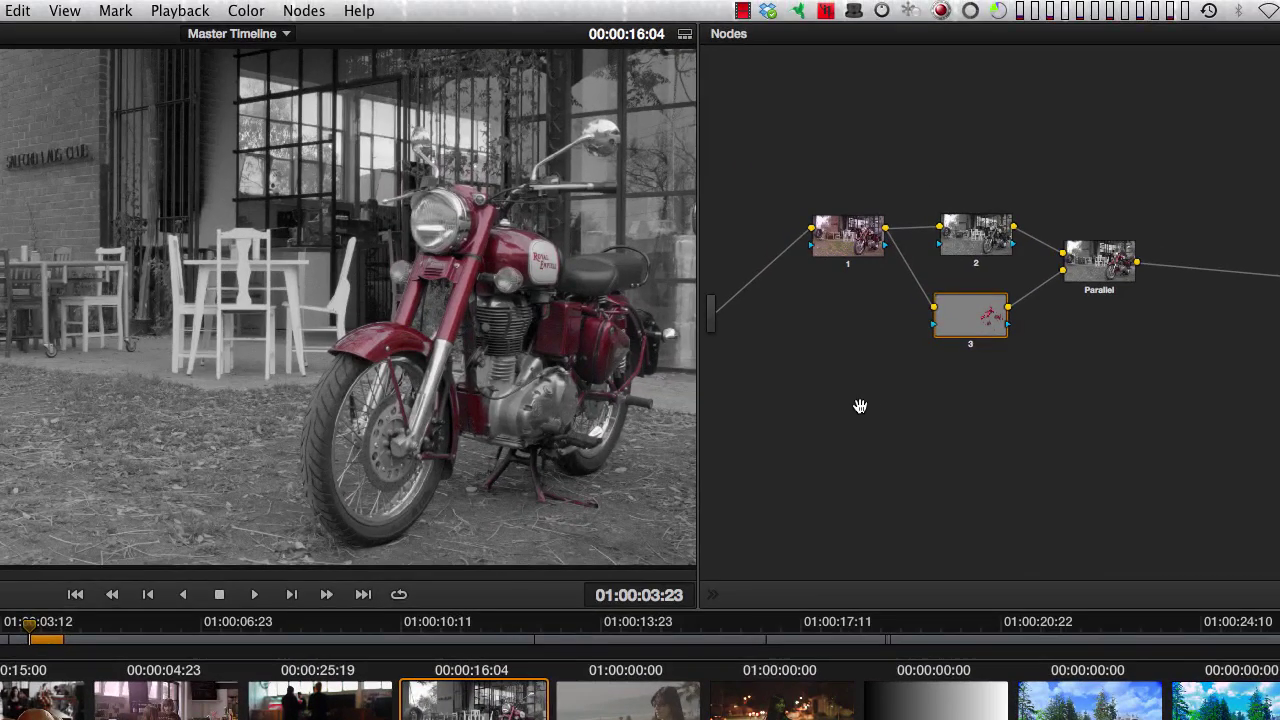
{"action": "left_click", "coordinate": [846, 234]}
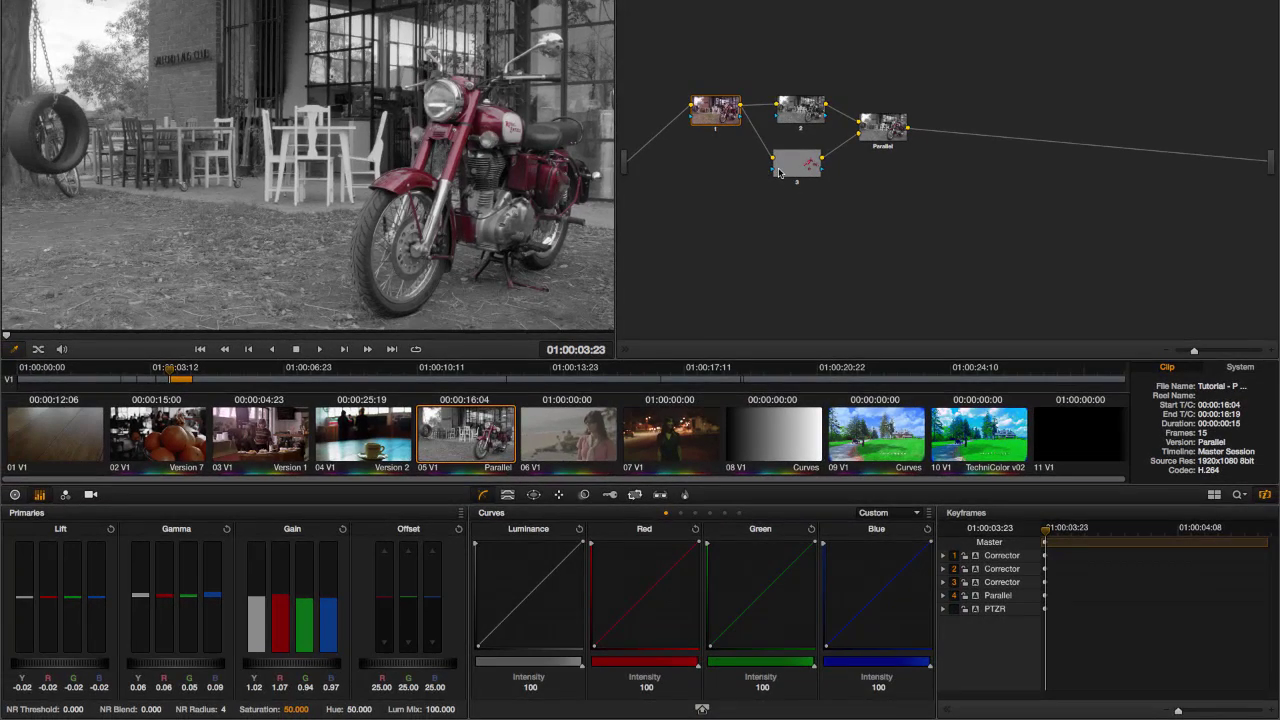
Reset node 3's saturation to 50 and raise its blue gamma, checking it in Highlight view
{"action": "left_click", "coordinate": [779, 173]}
{"action": "double_click", "coordinate": [258, 708]}
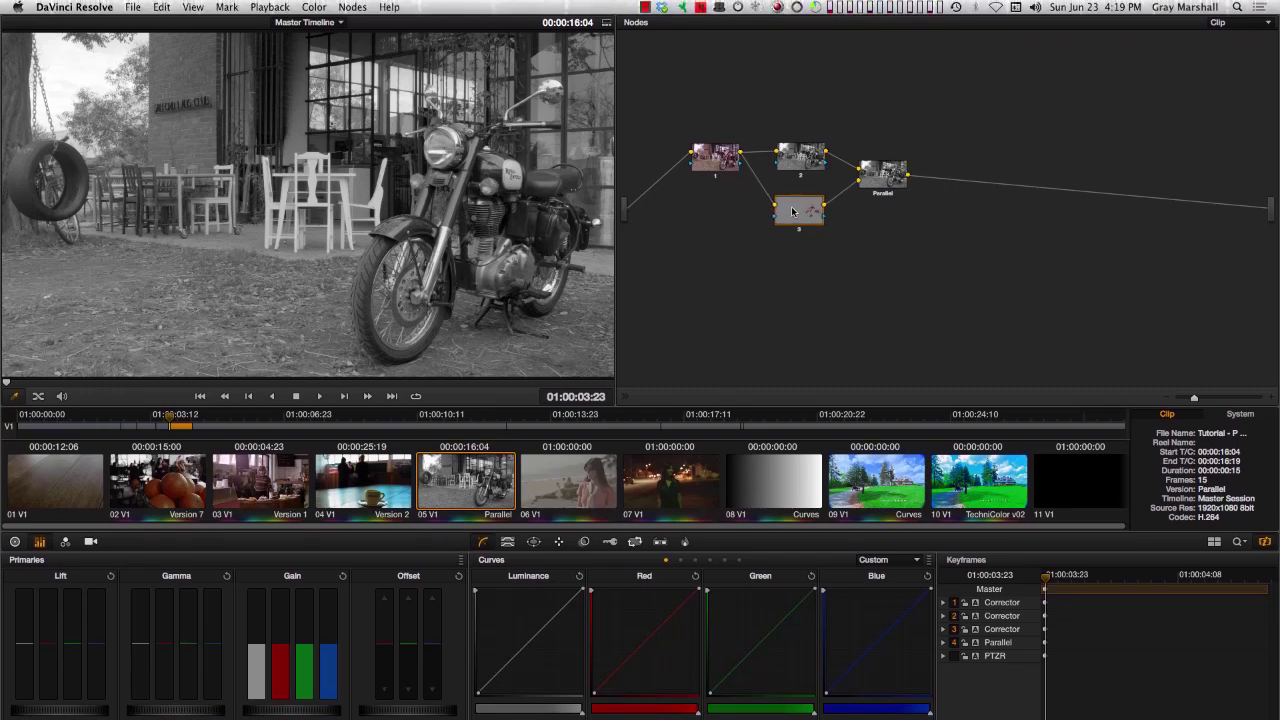
{"action": "left_click", "coordinate": [197, 8]}
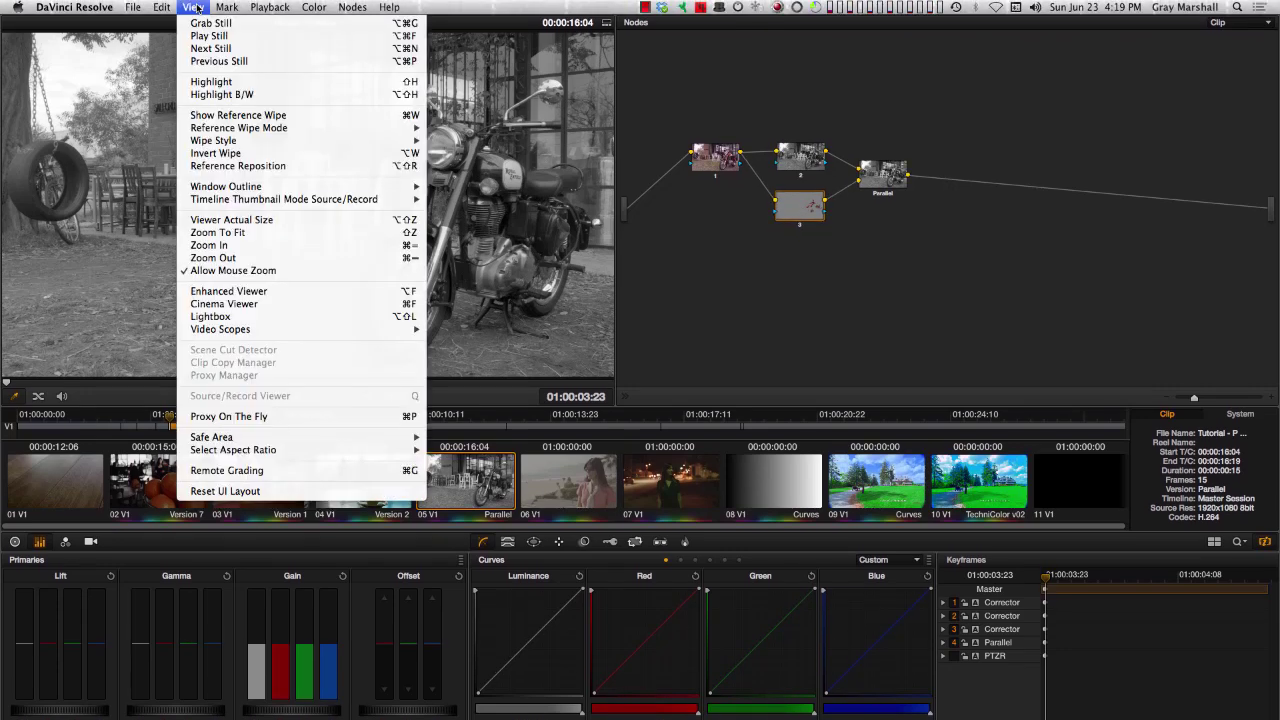
{"action": "left_click", "coordinate": [219, 82]}
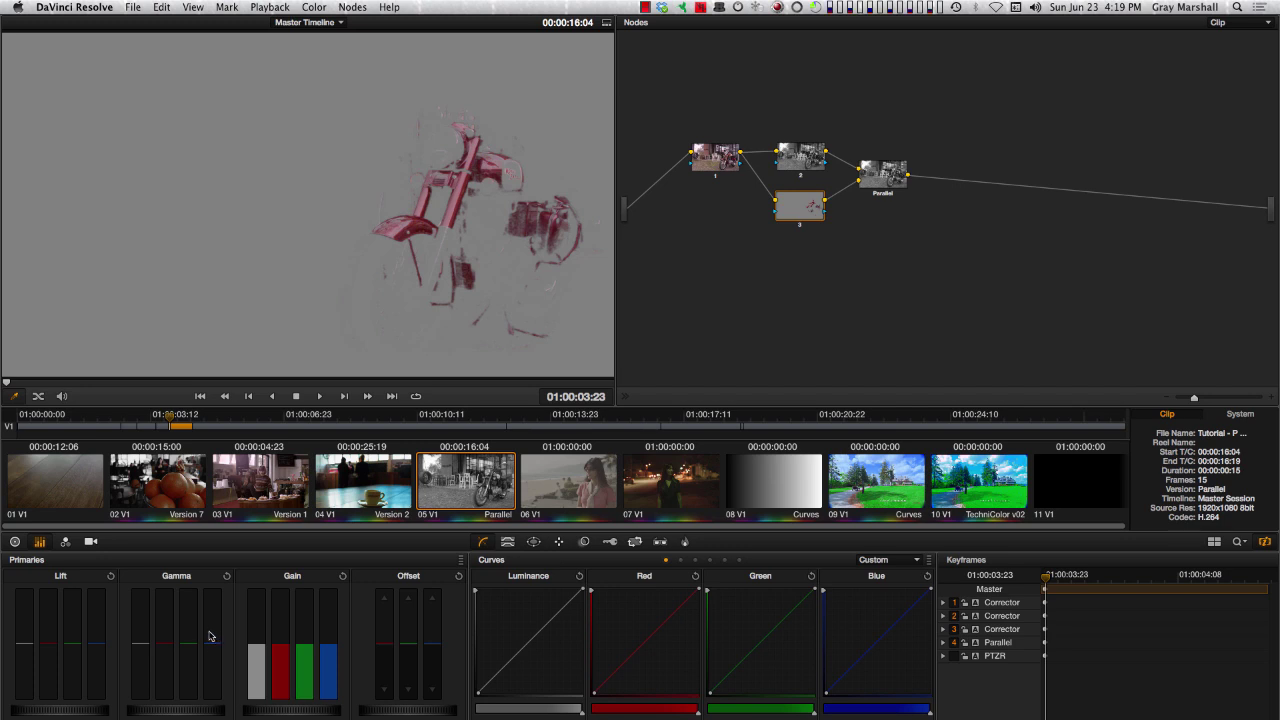
{"action": "left_click_drag", "start_coordinate": [209, 635], "coordinate": [211, 617]}
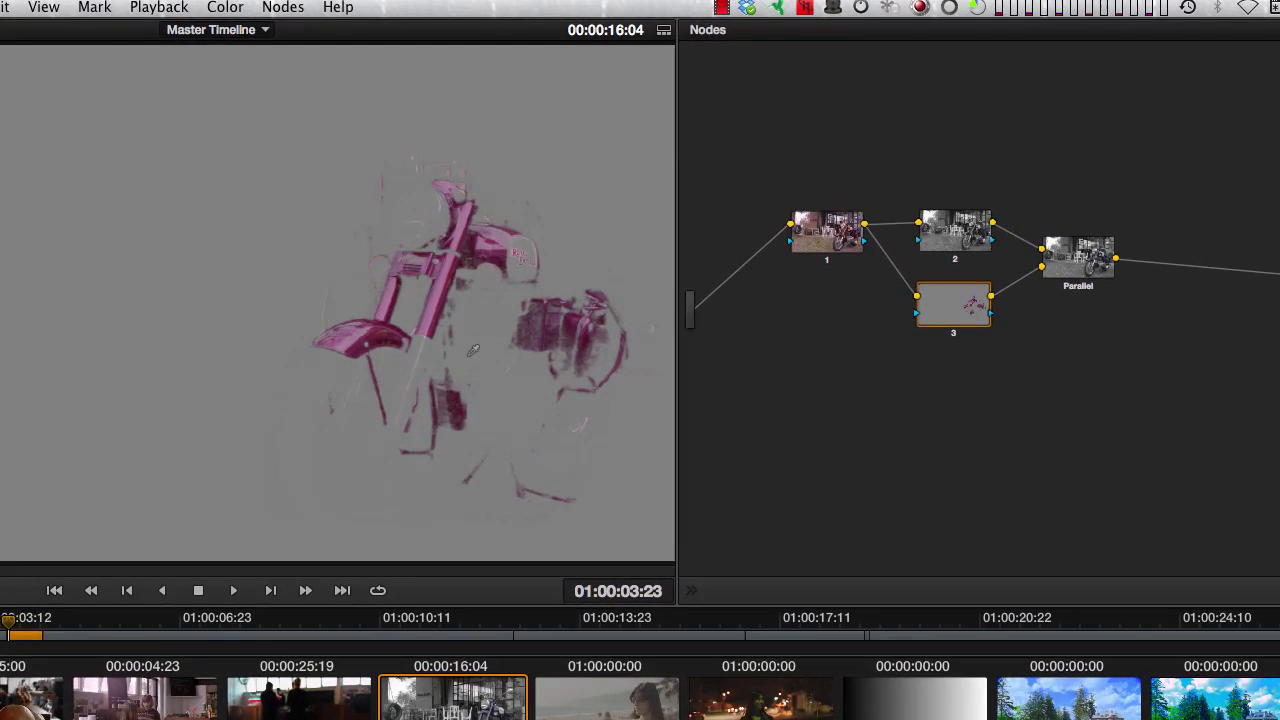
{"action": "key", "text": "shift+h"}
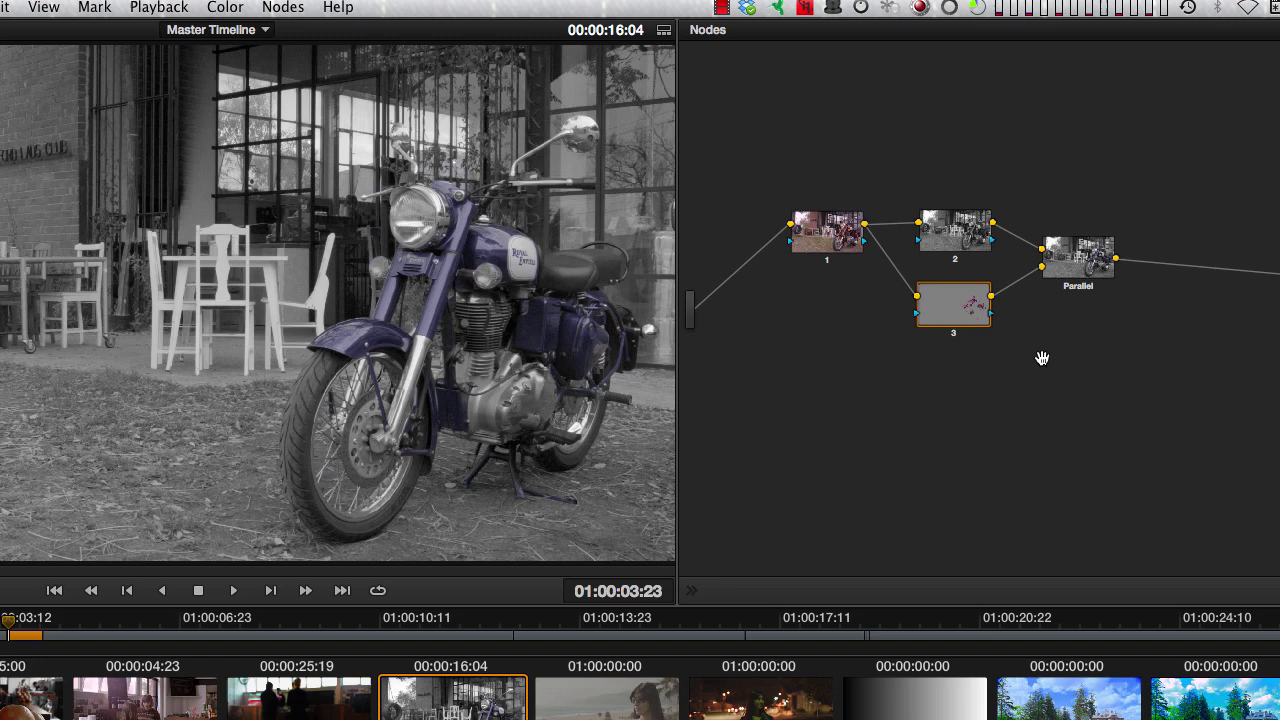
Morph the Parallel node into a Layer Mixer, turning the bike magenta
{"action": "left_click_drag", "start_coordinate": [1080, 256], "coordinate": [1125, 256]}
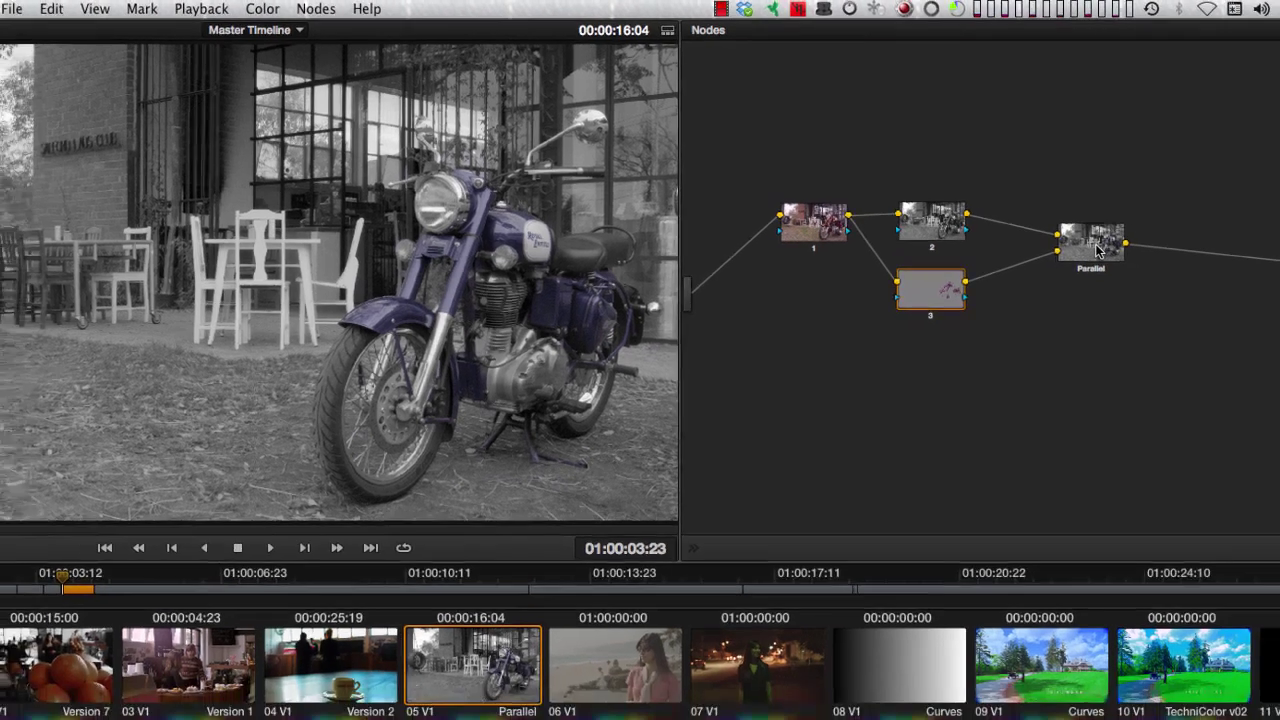
{"action": "right_click", "coordinate": [1135, 261]}
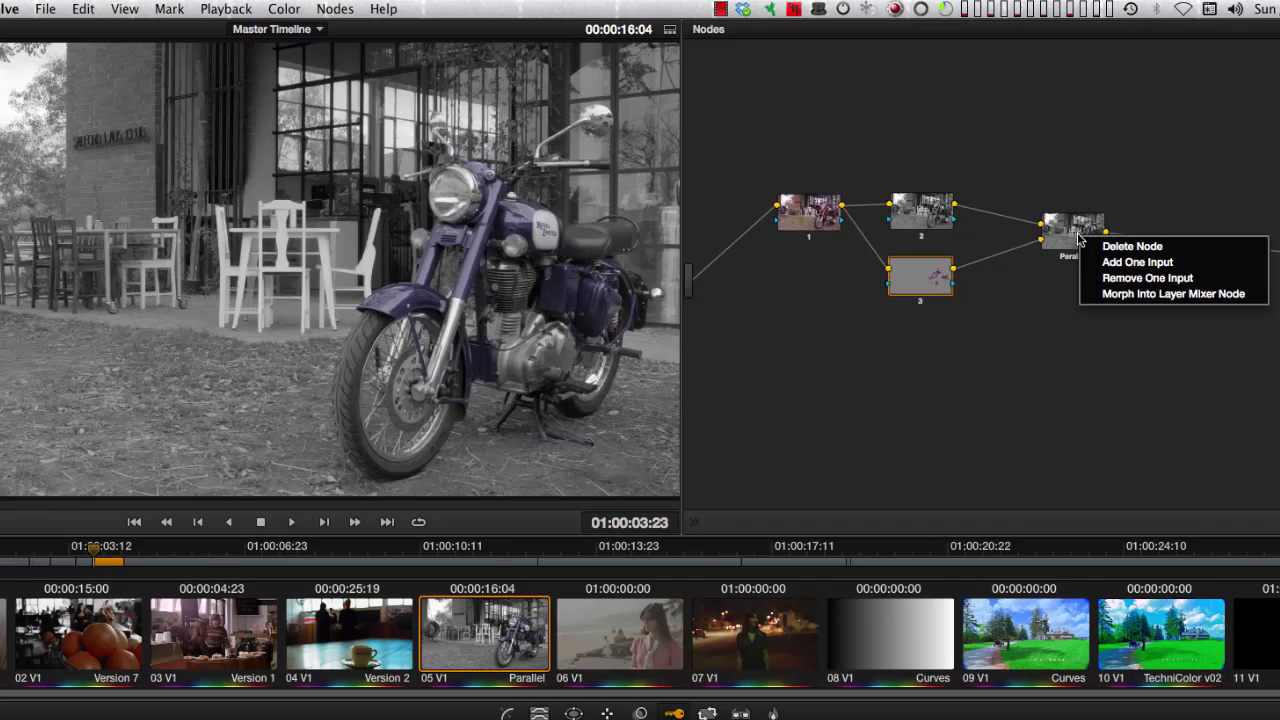
{"action": "left_click", "coordinate": [1122, 294]}
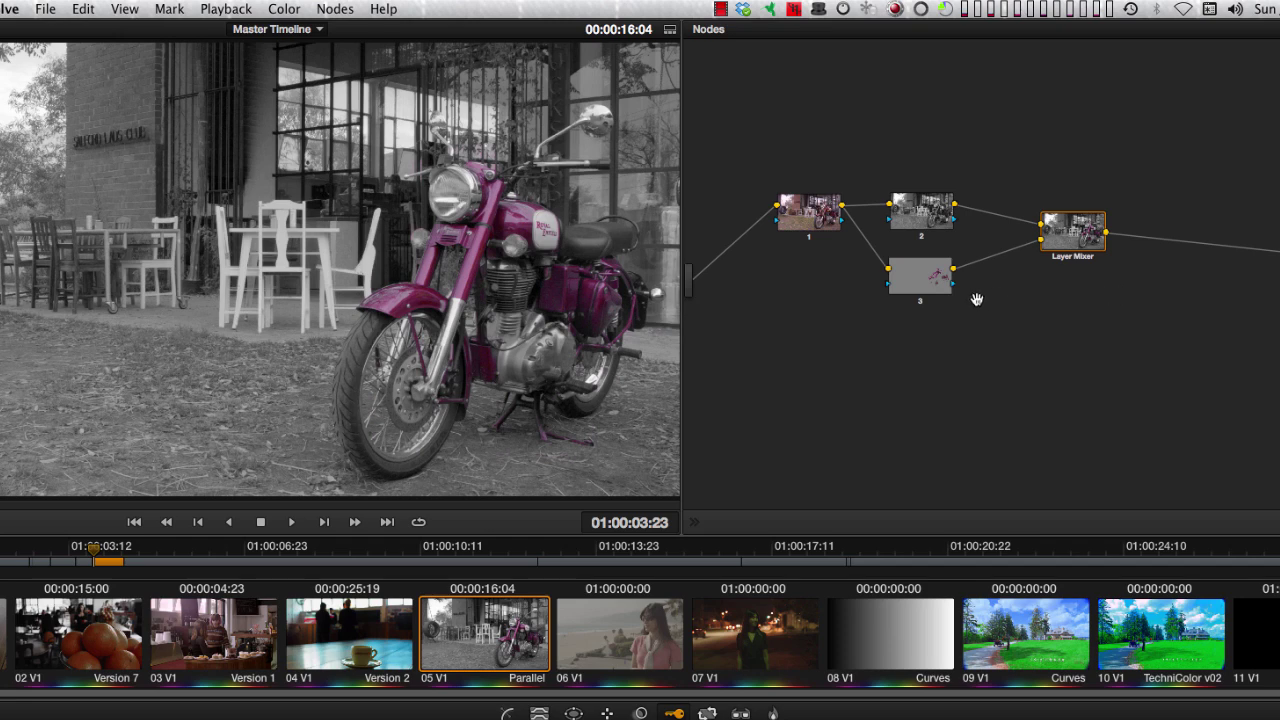
Morph the Layer Mixer back into a Parallel node so the bike returns to blue
{"action": "right_click", "coordinate": [1097, 242]}
{"action": "left_click", "coordinate": [1114, 292]}
{"action": "mouse_move", "coordinate": [948, 292]}
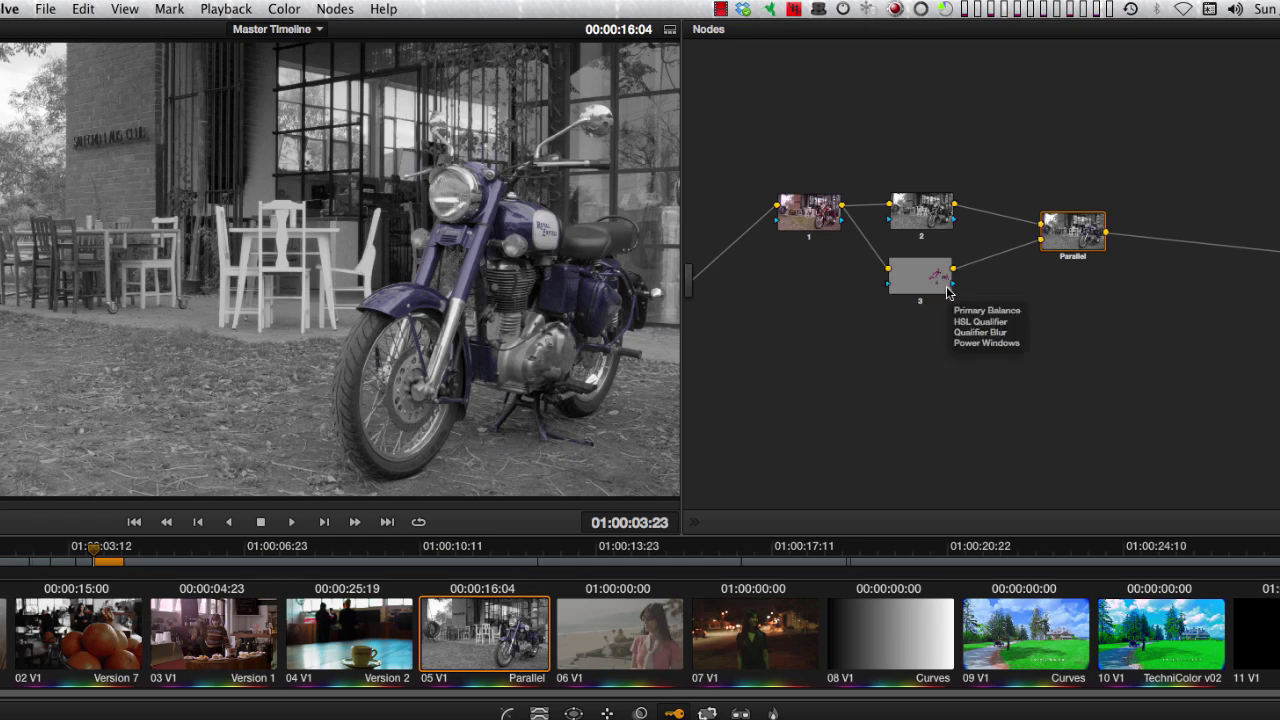
{"action": "mouse_move", "coordinate": [948, 228]}
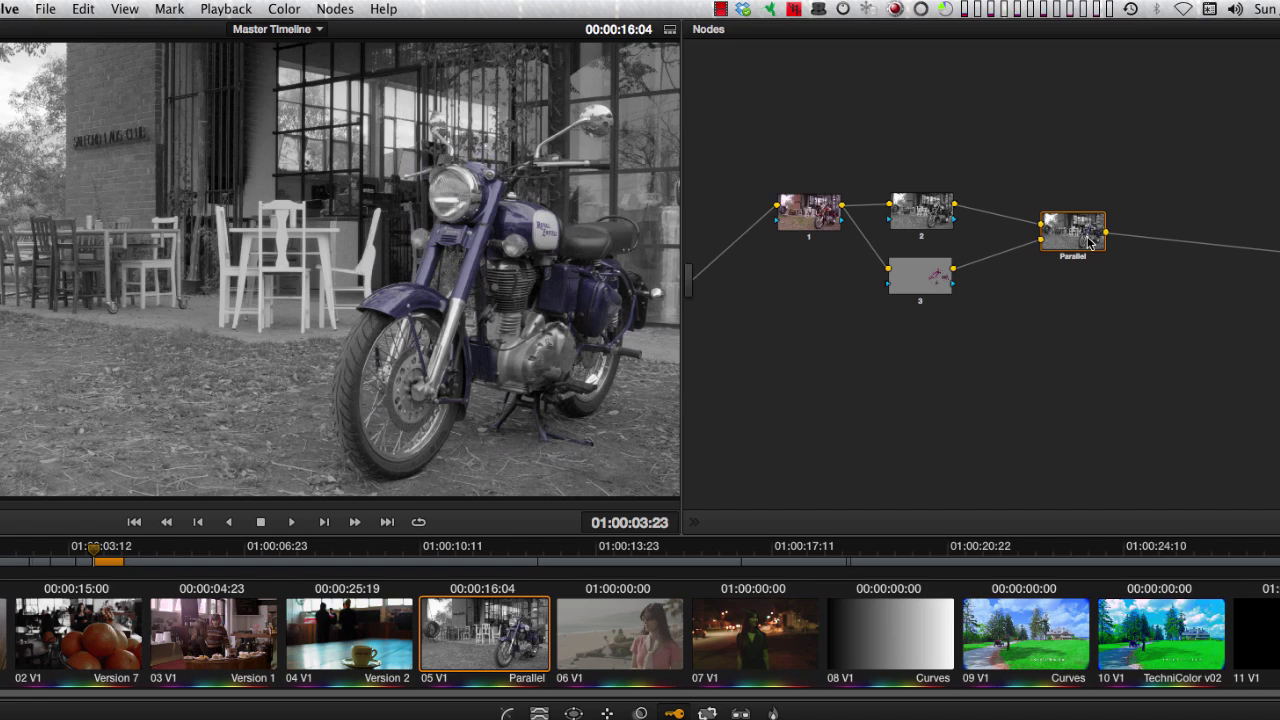
Load the 05 V1 clip's saved Version 7 grade
{"action": "right_click", "coordinate": [513, 632]}
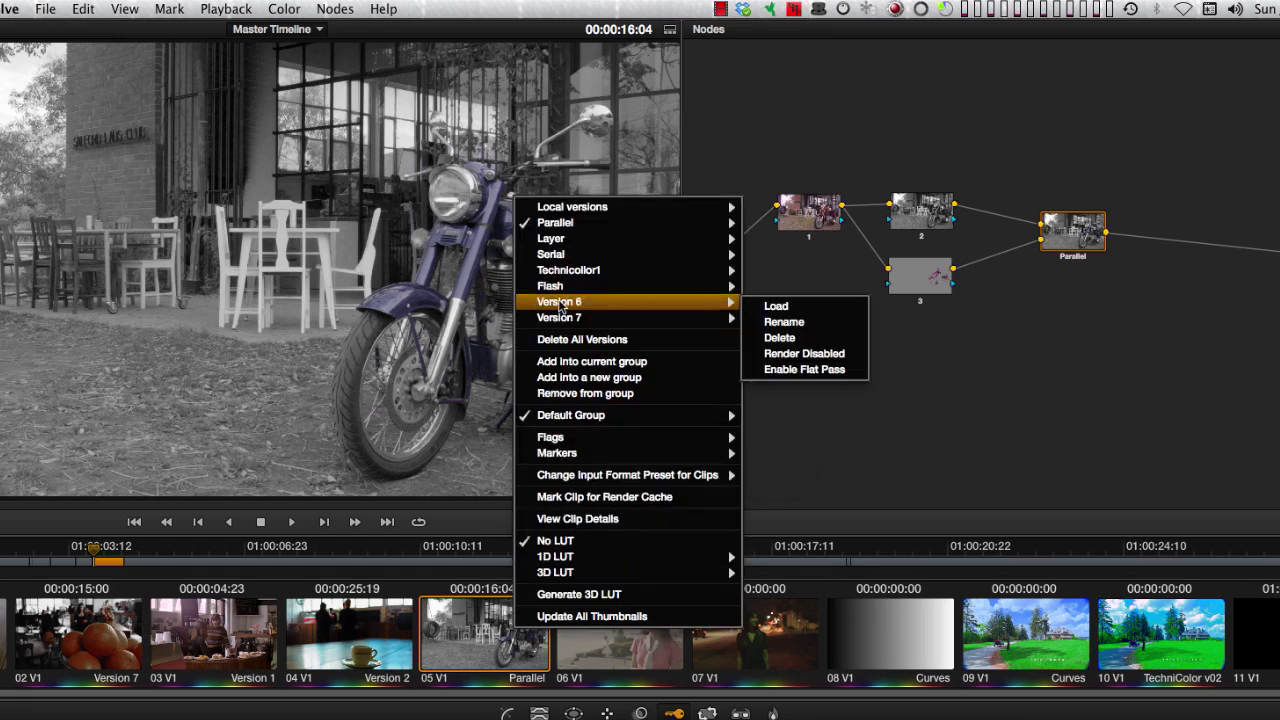
{"action": "mouse_move", "coordinate": [640, 317]}
{"action": "left_click", "coordinate": [765, 320]}
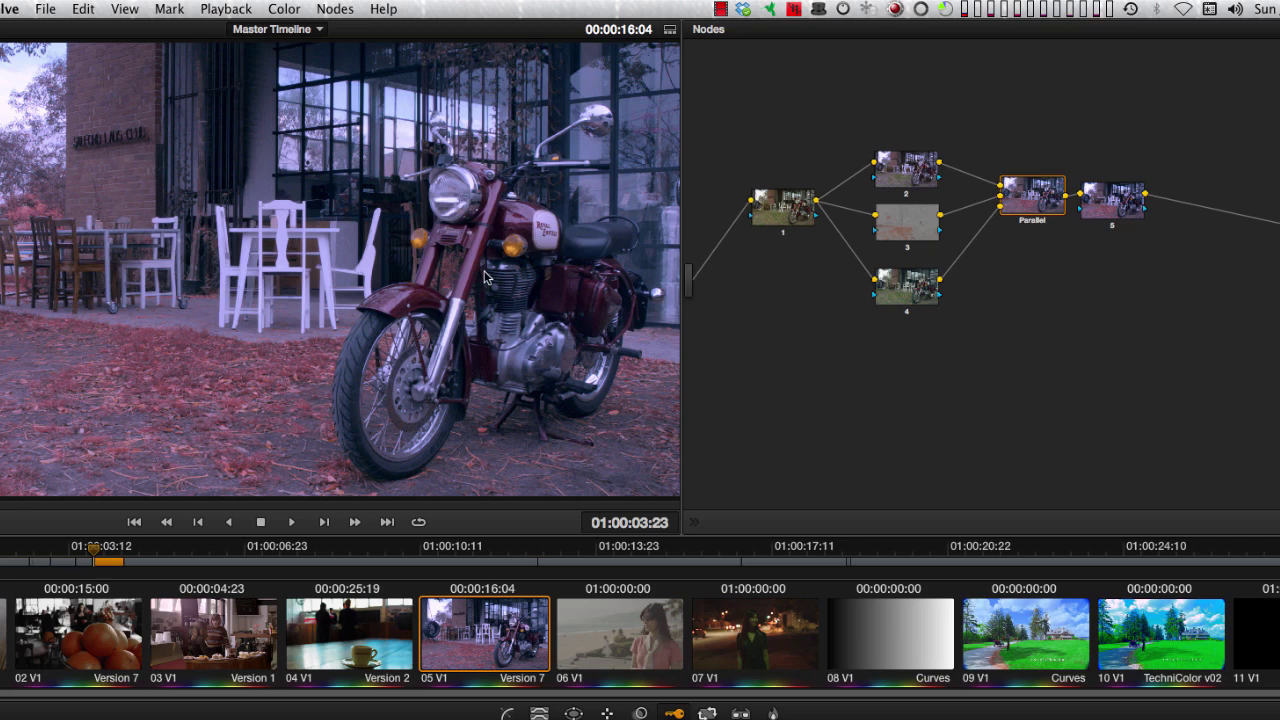
Review nodes 1 through 4, the Parallel mixer, and node 5 in turn
{"action": "left_click", "coordinate": [785, 210]}
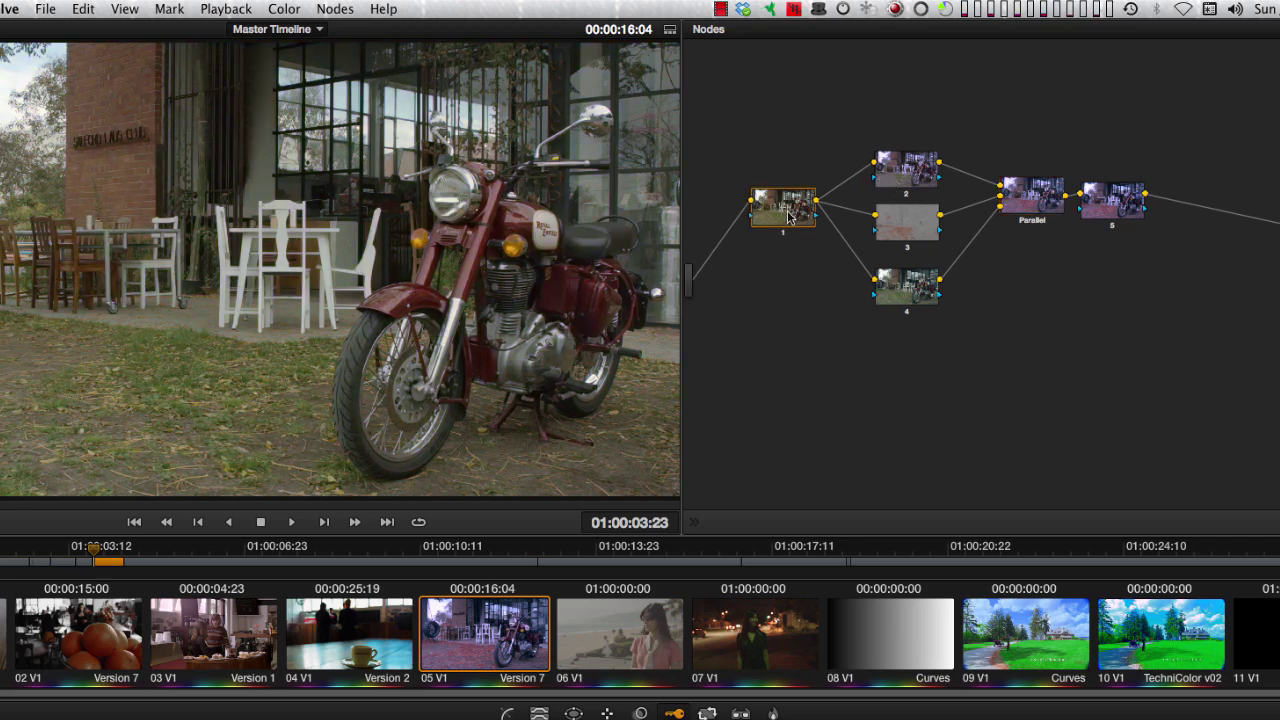
{"action": "left_click", "coordinate": [893, 183]}
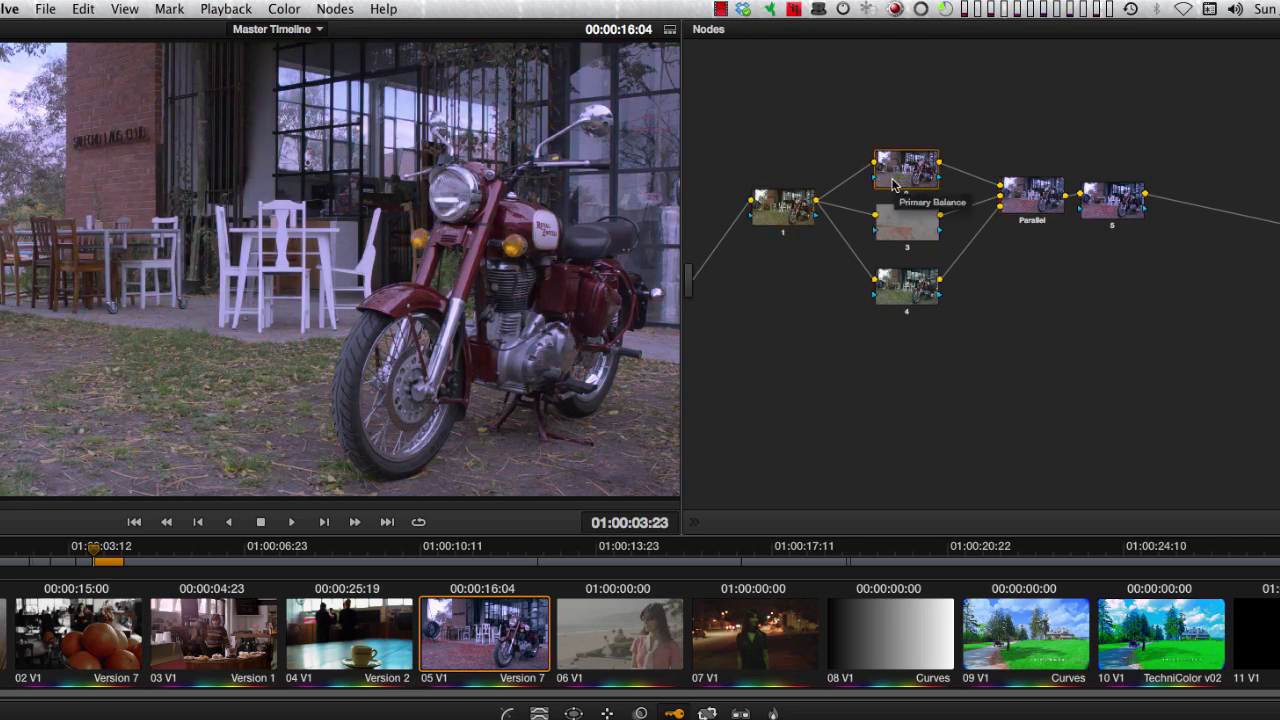
{"action": "left_click", "coordinate": [902, 236]}
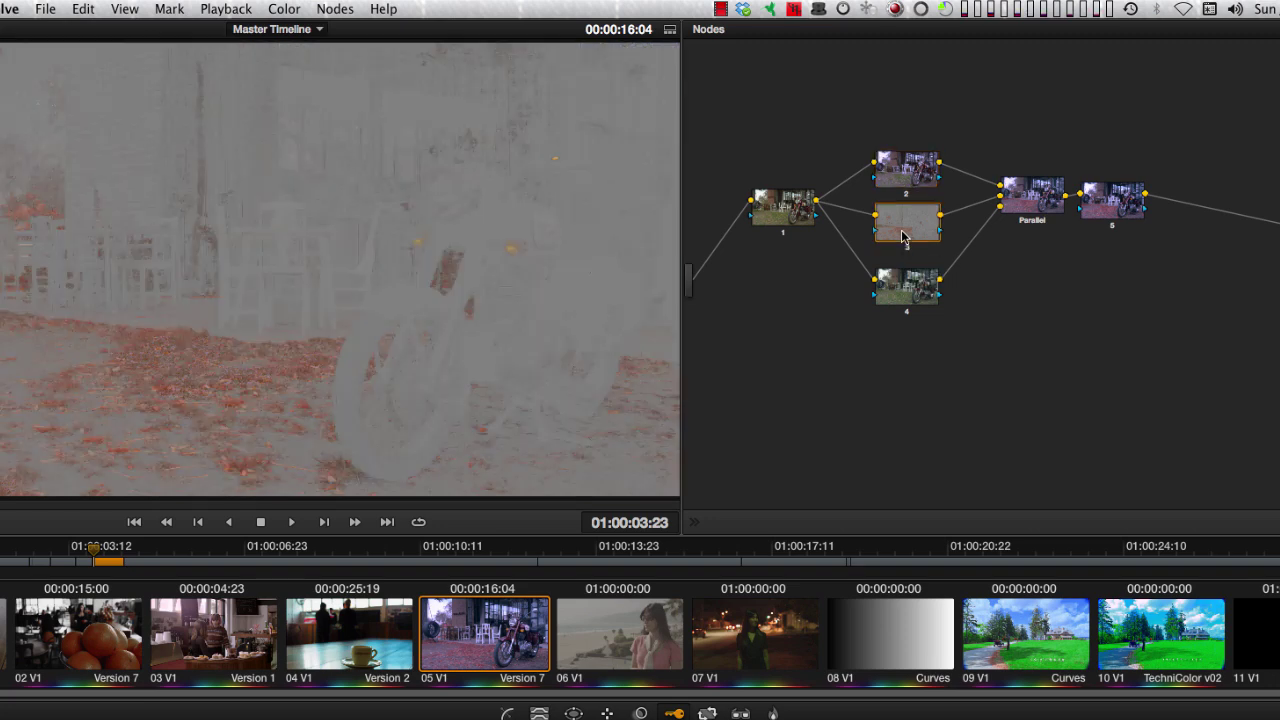
{"action": "left_click", "coordinate": [906, 291]}
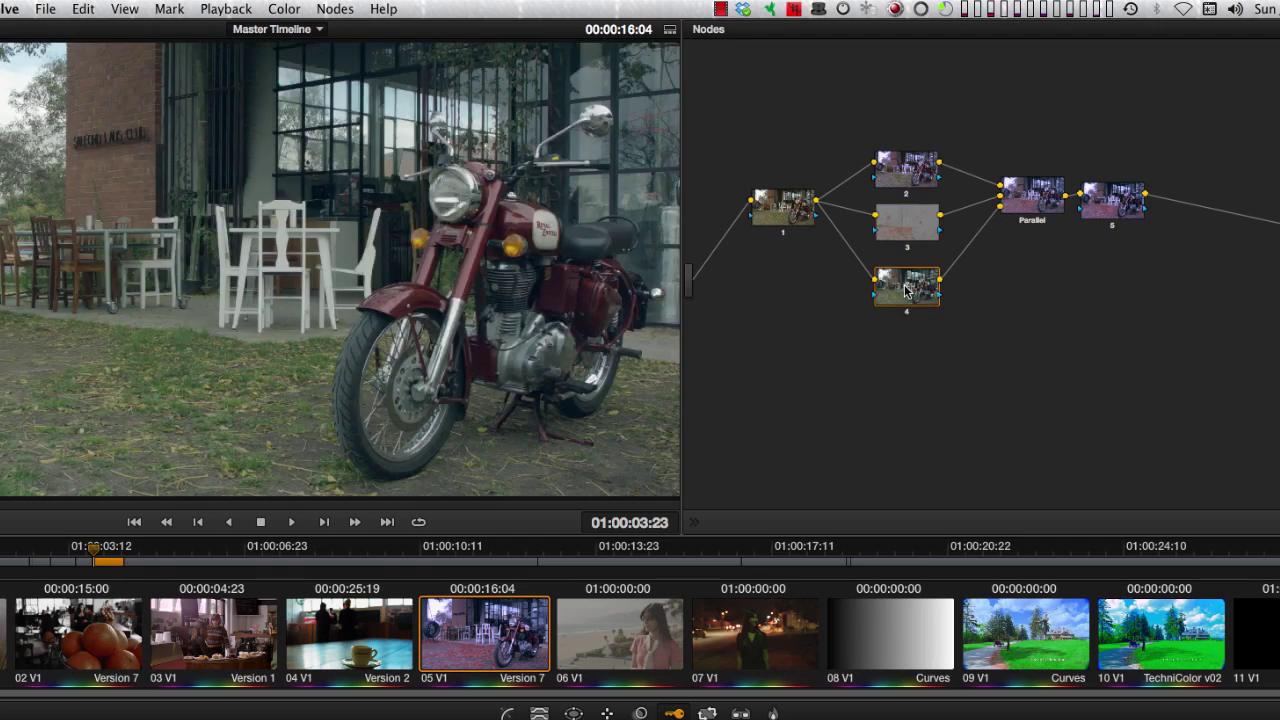
{"action": "left_click", "coordinate": [1045, 192]}
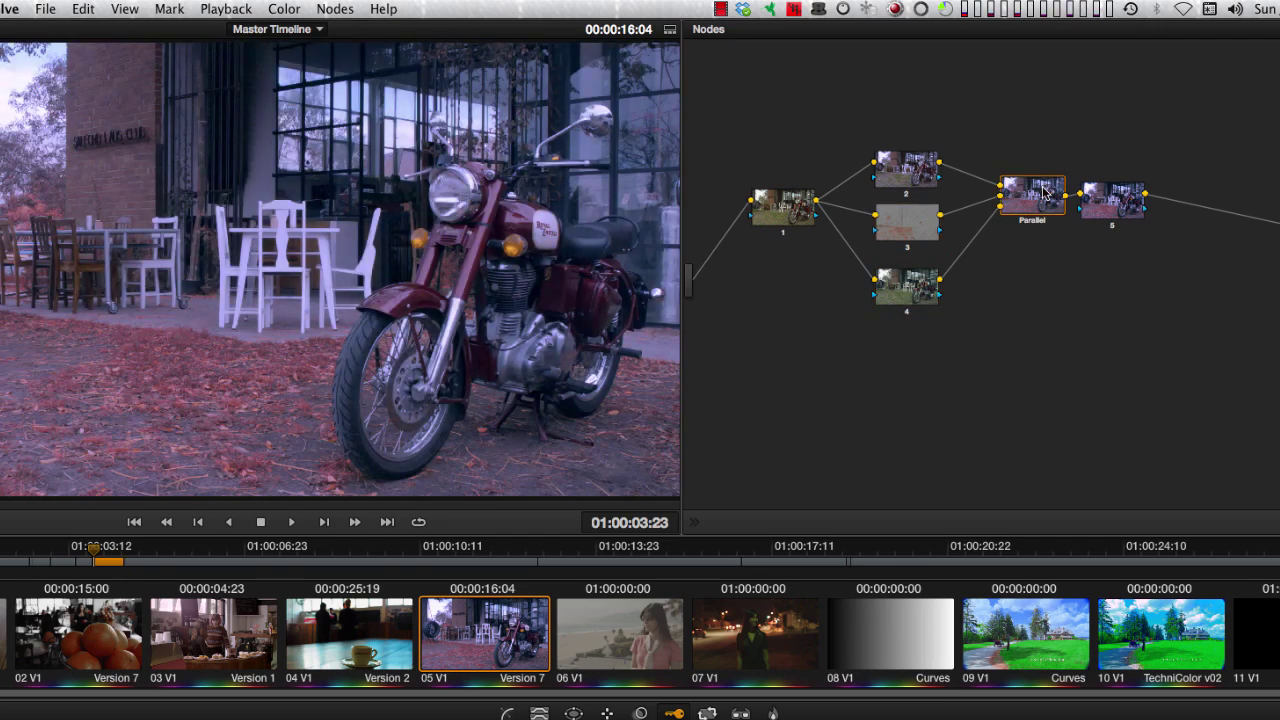
{"action": "left_click", "coordinate": [1100, 203]}
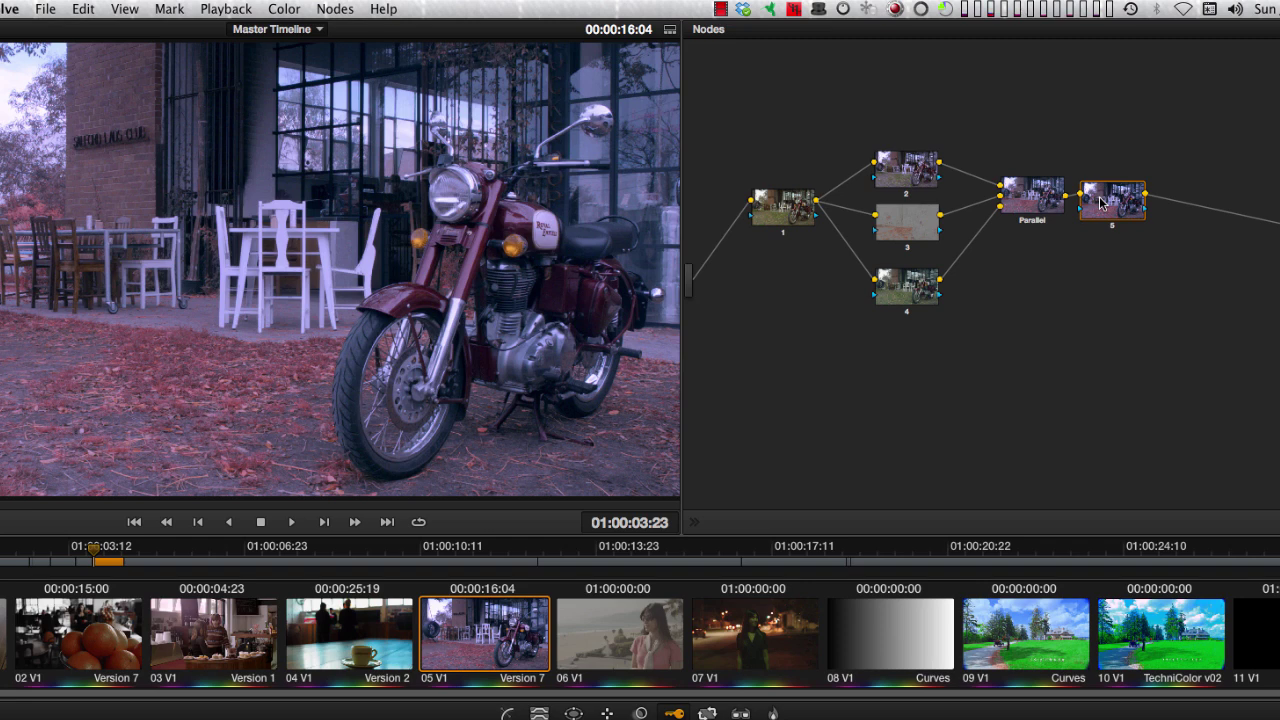
Load the clip's Parallel grade version and nudge the Parallel node slightly upward
{"action": "right_click", "coordinate": [492, 618]}
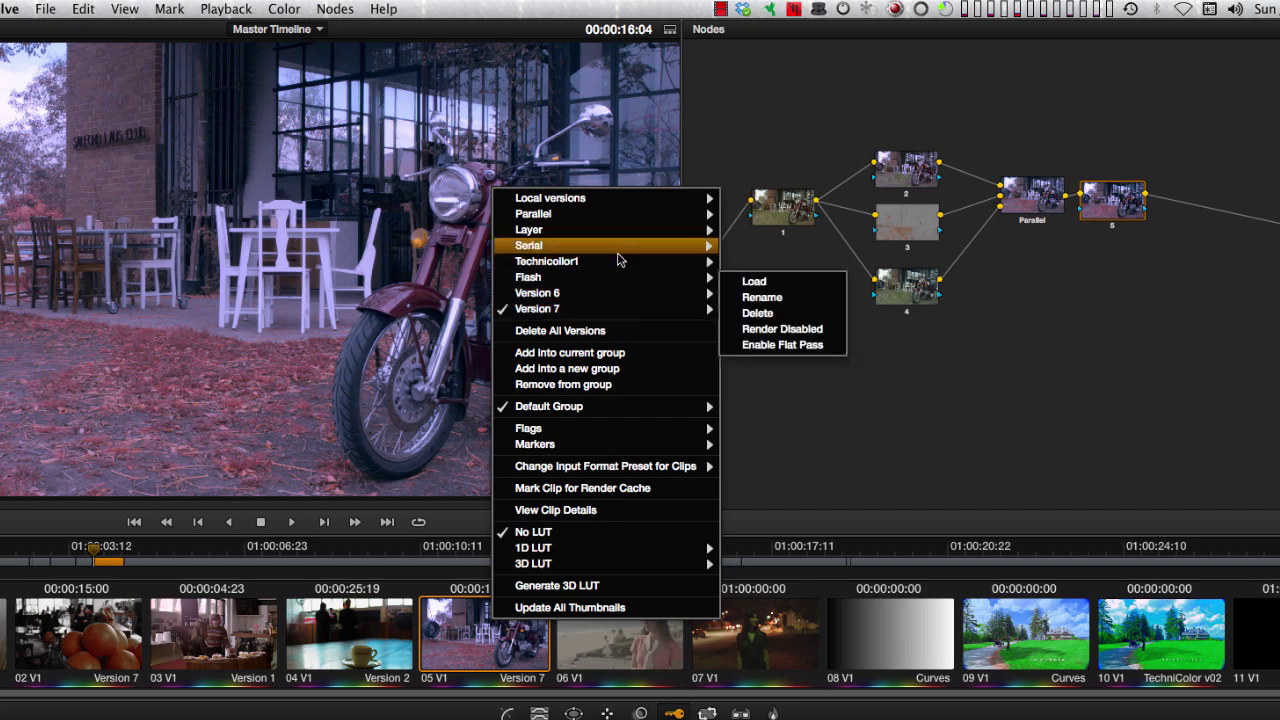
{"action": "mouse_move", "coordinate": [621, 220]}
{"action": "left_click", "coordinate": [740, 218]}
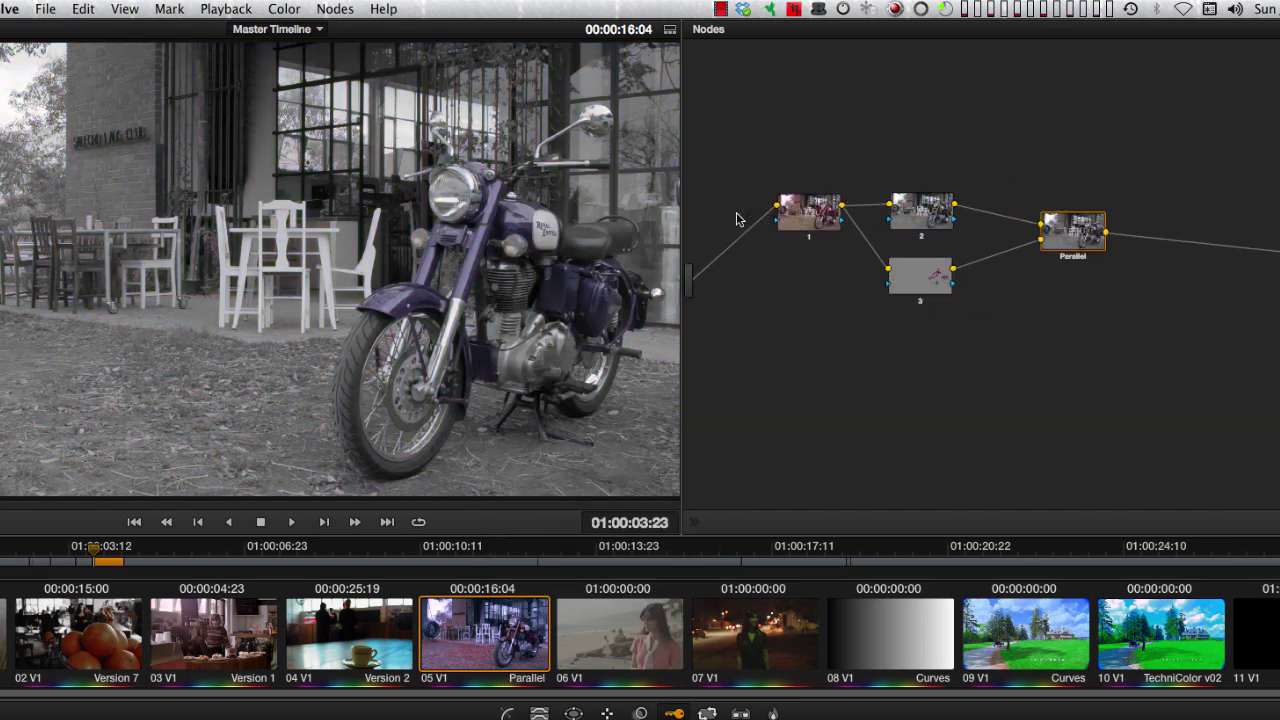
{"action": "left_click_drag", "start_coordinate": [1068, 248], "coordinate": [1066, 239]}
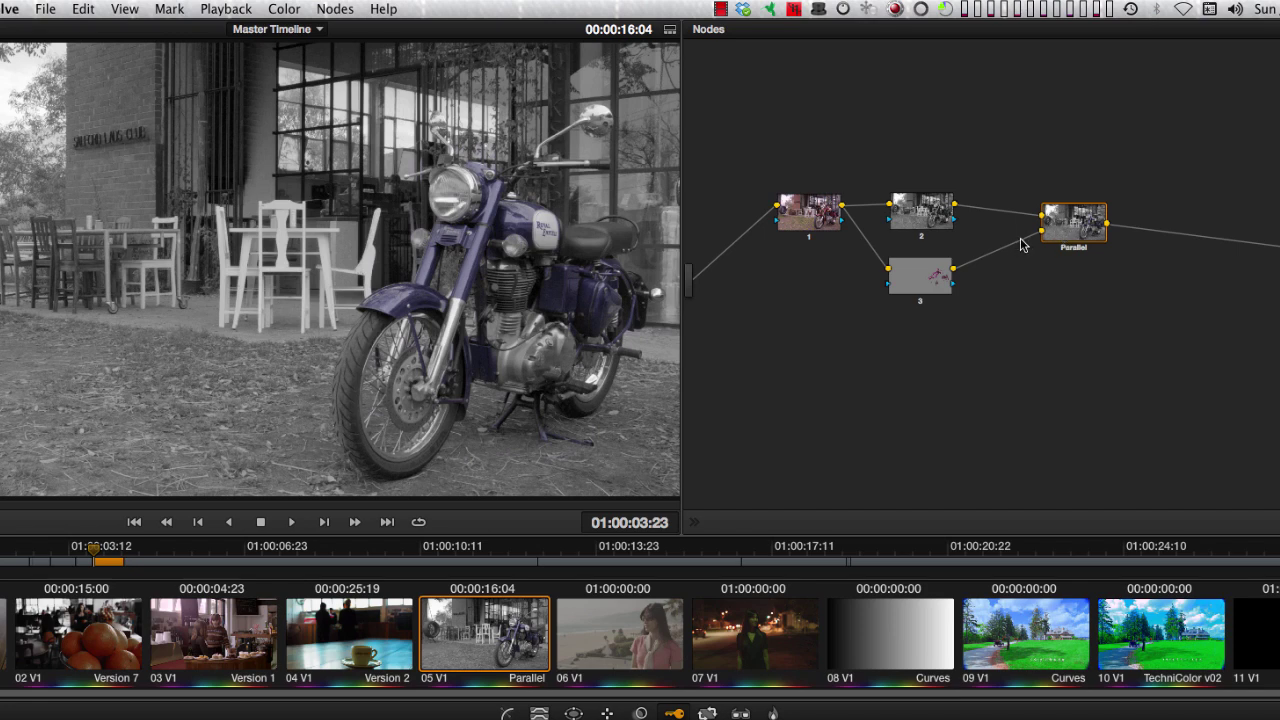
Delete both links into the Parallel node and reconnect node 2's output into it
{"action": "left_click", "coordinate": [1023, 245]}
{"action": "key", "text": "Delete"}
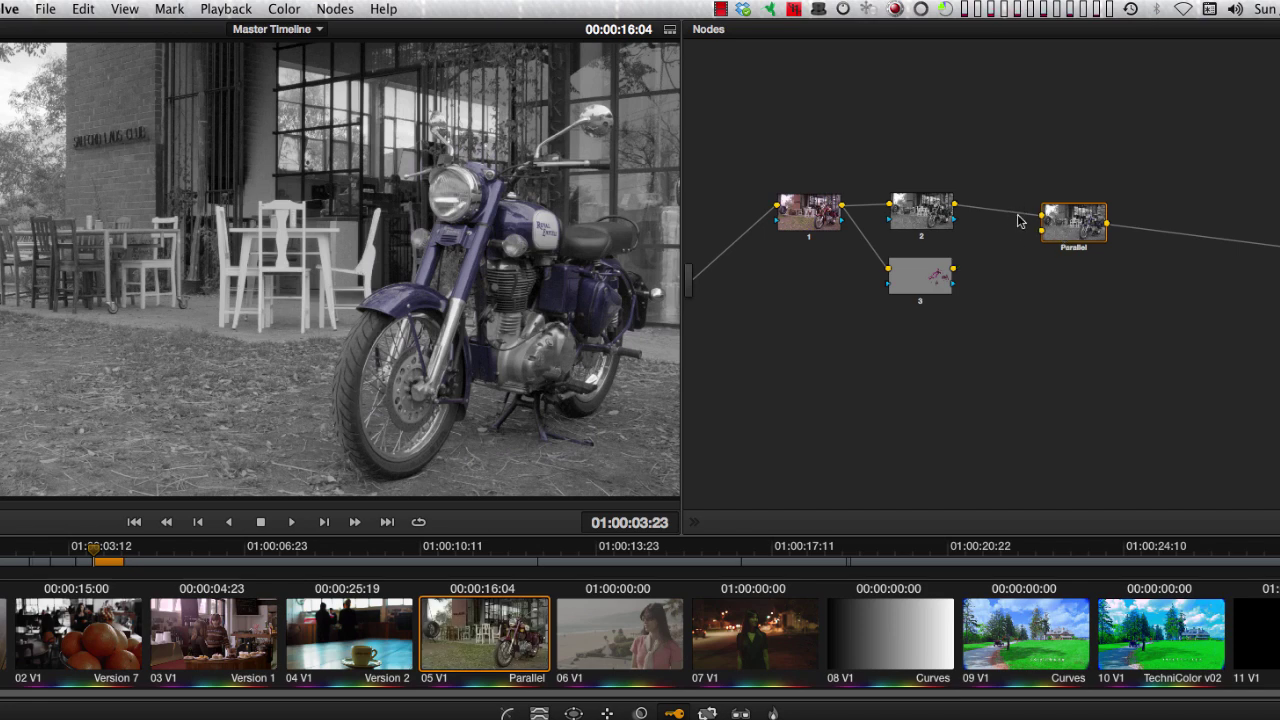
{"action": "left_click", "coordinate": [1020, 214]}
{"action": "key", "text": "Delete"}
{"action": "left_click_drag", "start_coordinate": [1043, 217], "coordinate": [955, 269]}
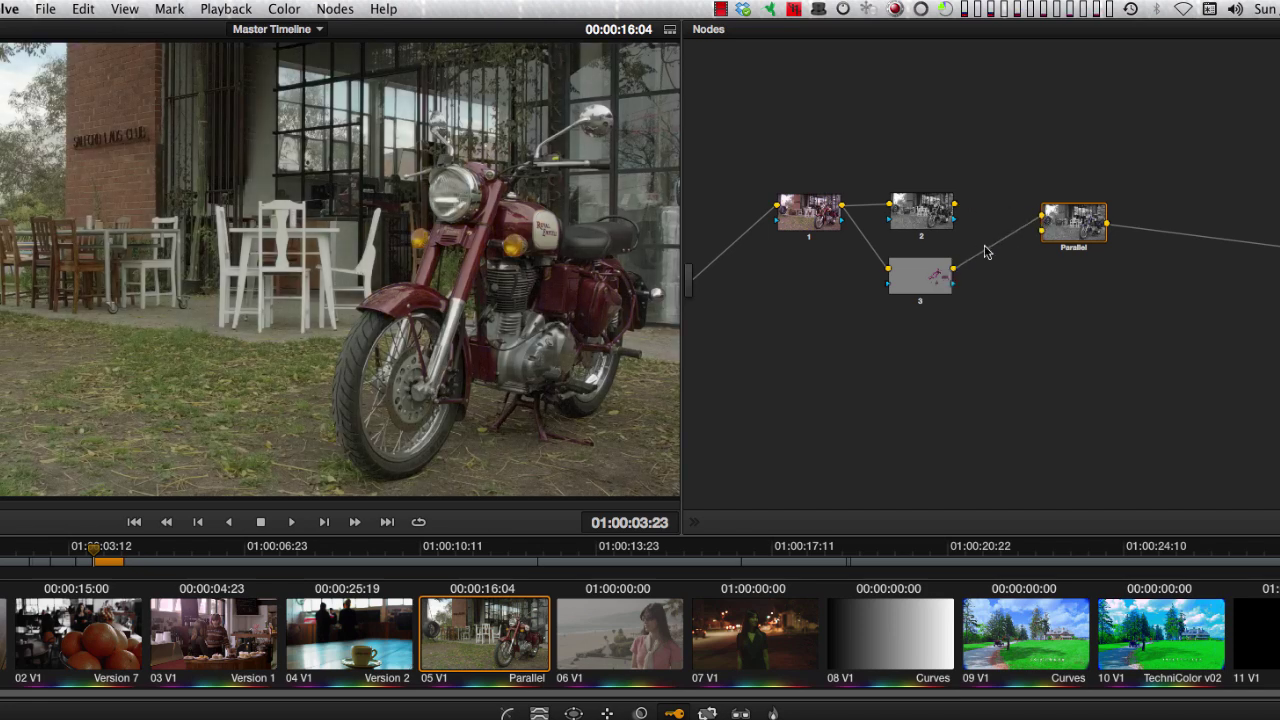
{"action": "left_click_drag", "start_coordinate": [1040, 232], "coordinate": [955, 207]}
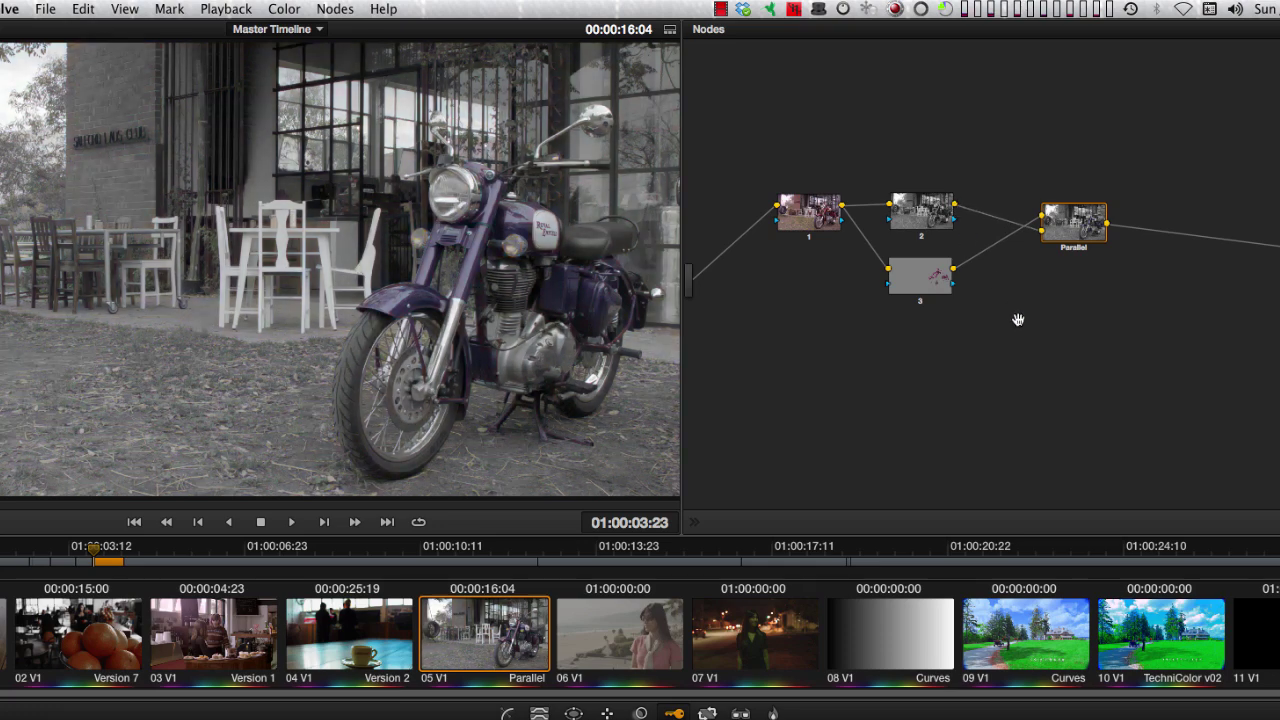
Morph the Parallel node into a Layer Mixer and swap which inputs nodes 2 and 3 feed
{"action": "right_click", "coordinate": [1084, 222]}
{"action": "left_click", "coordinate": [1150, 274]}
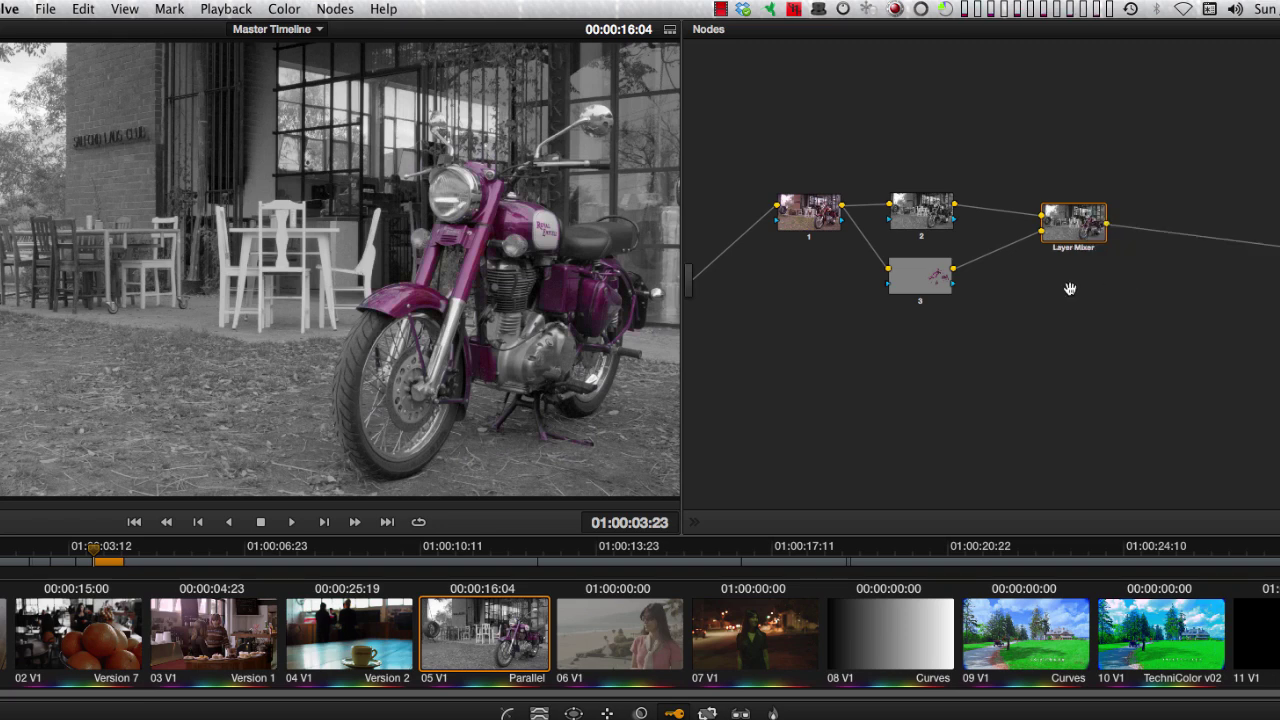
{"action": "left_click_drag", "start_coordinate": [1041, 213], "coordinate": [952, 270]}
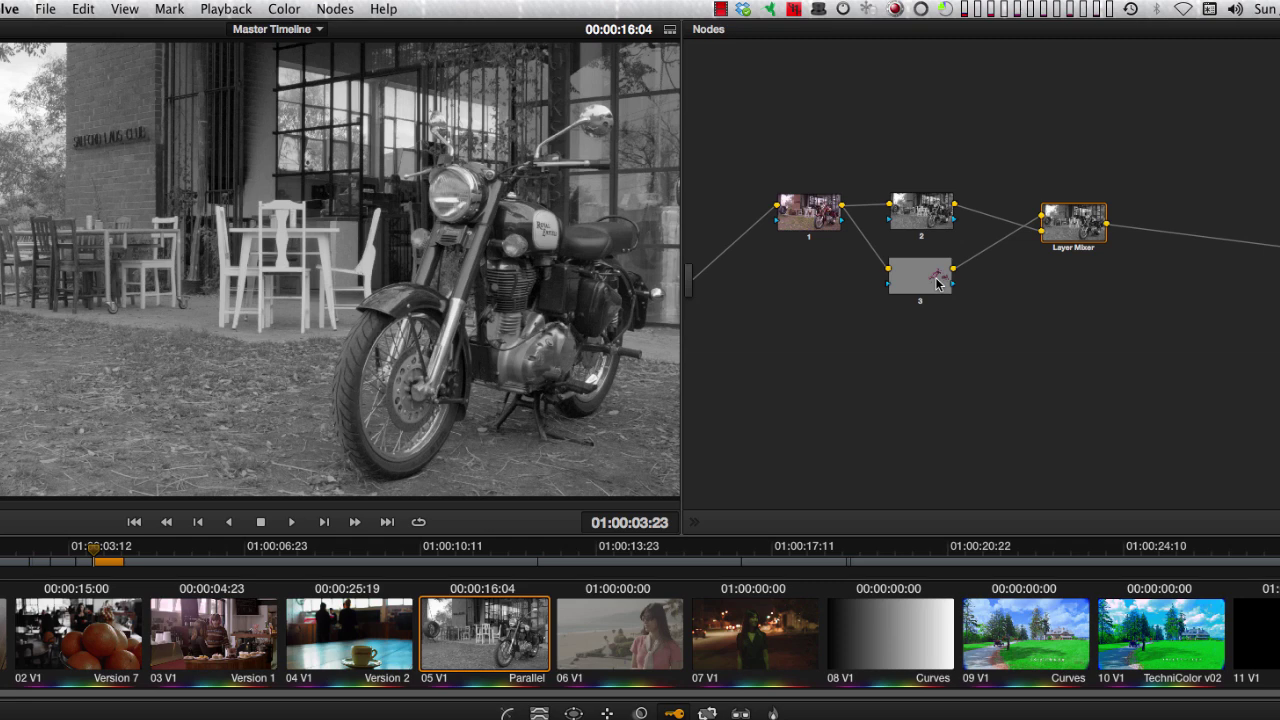
Load the clip's saved Layer grade version
{"action": "right_click", "coordinate": [505, 640]}
{"action": "mouse_move", "coordinate": [567, 262]}
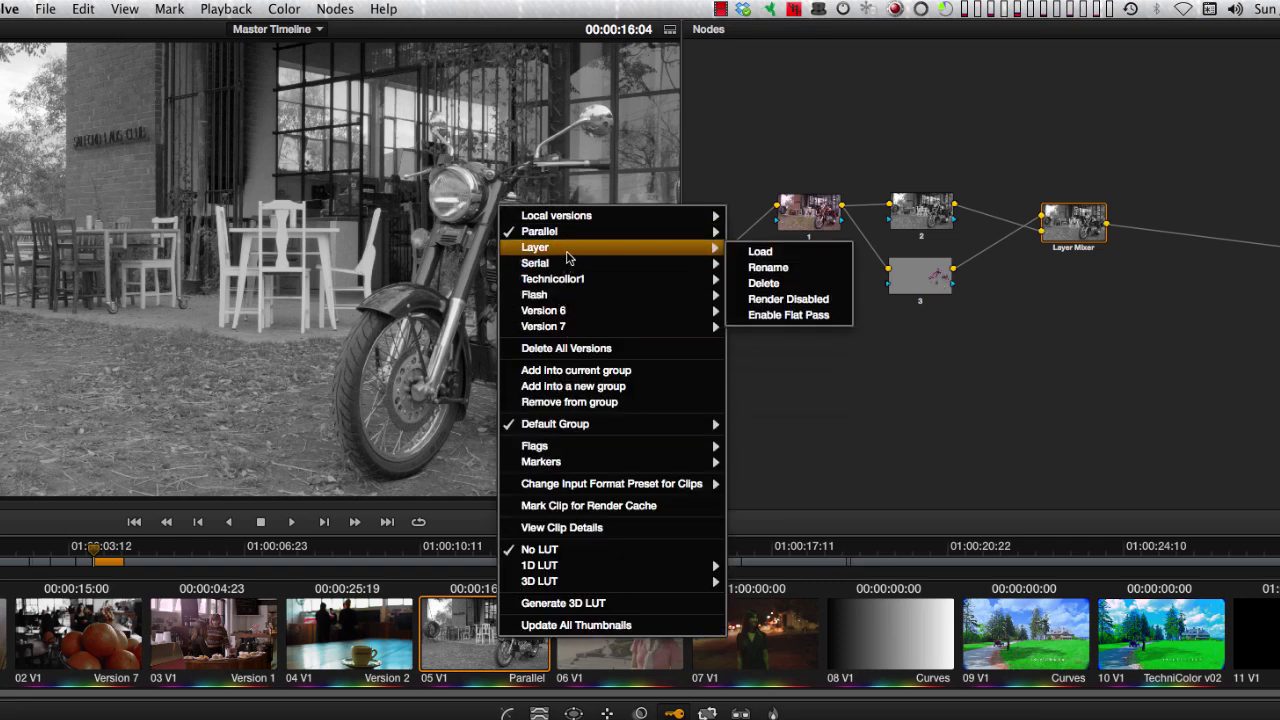
{"action": "left_click", "coordinate": [760, 252]}
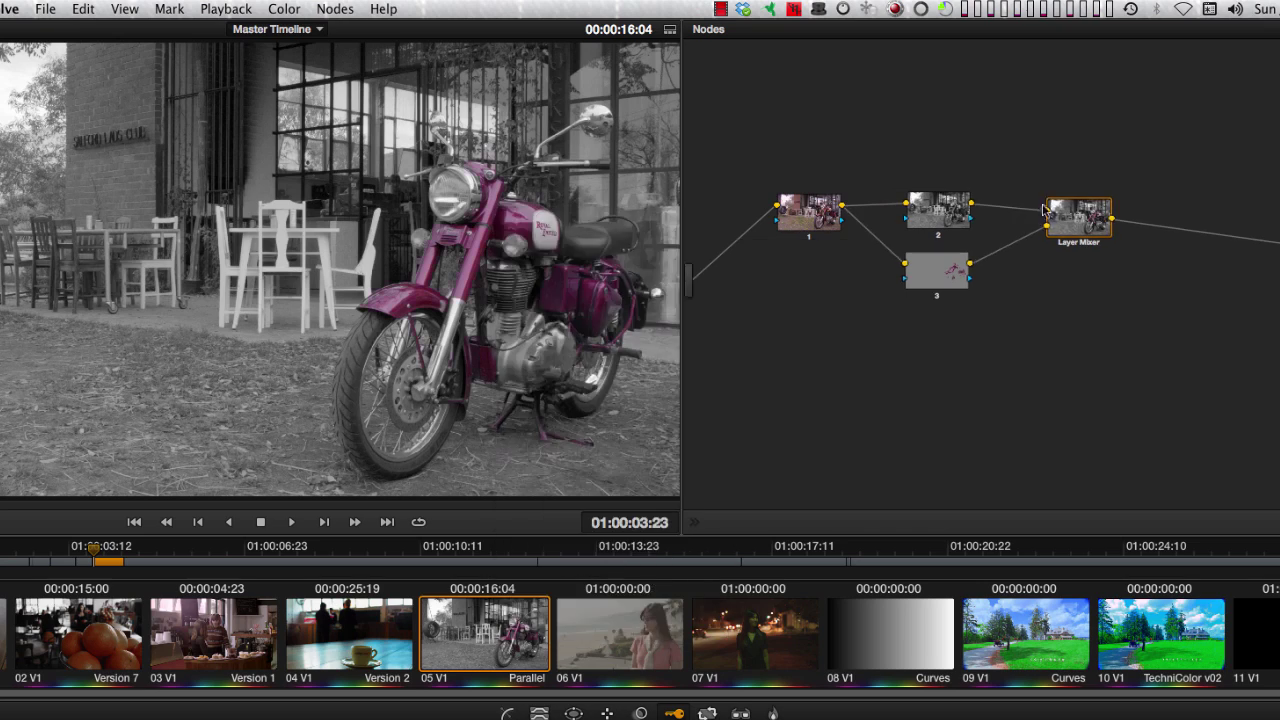
Add two extra Layer Mixer inputs, remove them again, and nudge the mixer node
{"action": "right_click", "coordinate": [1076, 223]}
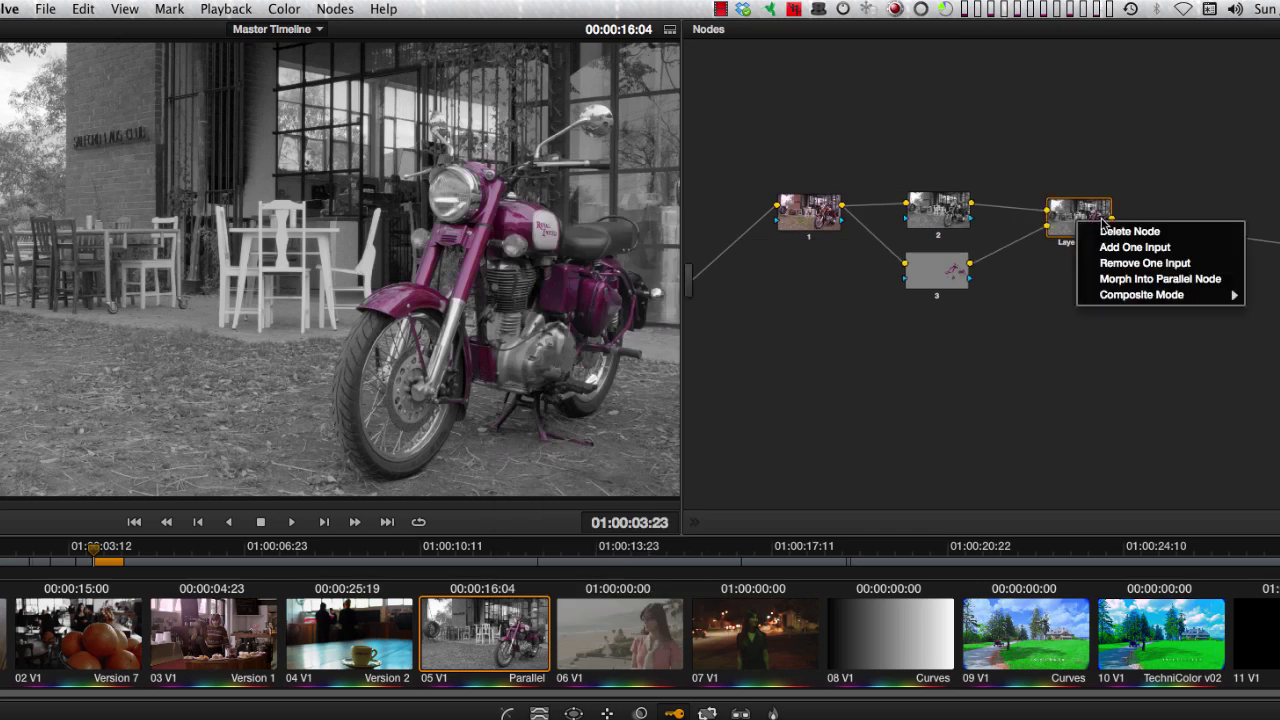
{"action": "left_click", "coordinate": [1114, 247]}
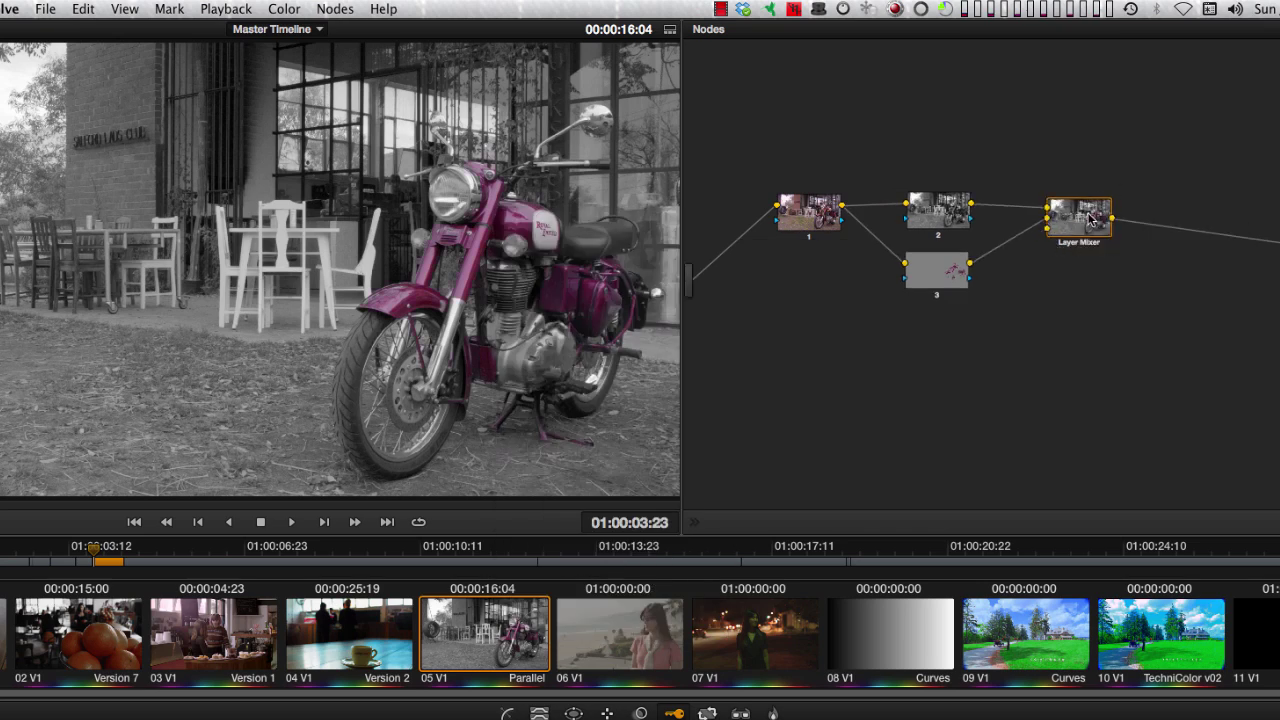
{"action": "right_click", "coordinate": [1088, 216]}
{"action": "left_click", "coordinate": [1128, 240]}
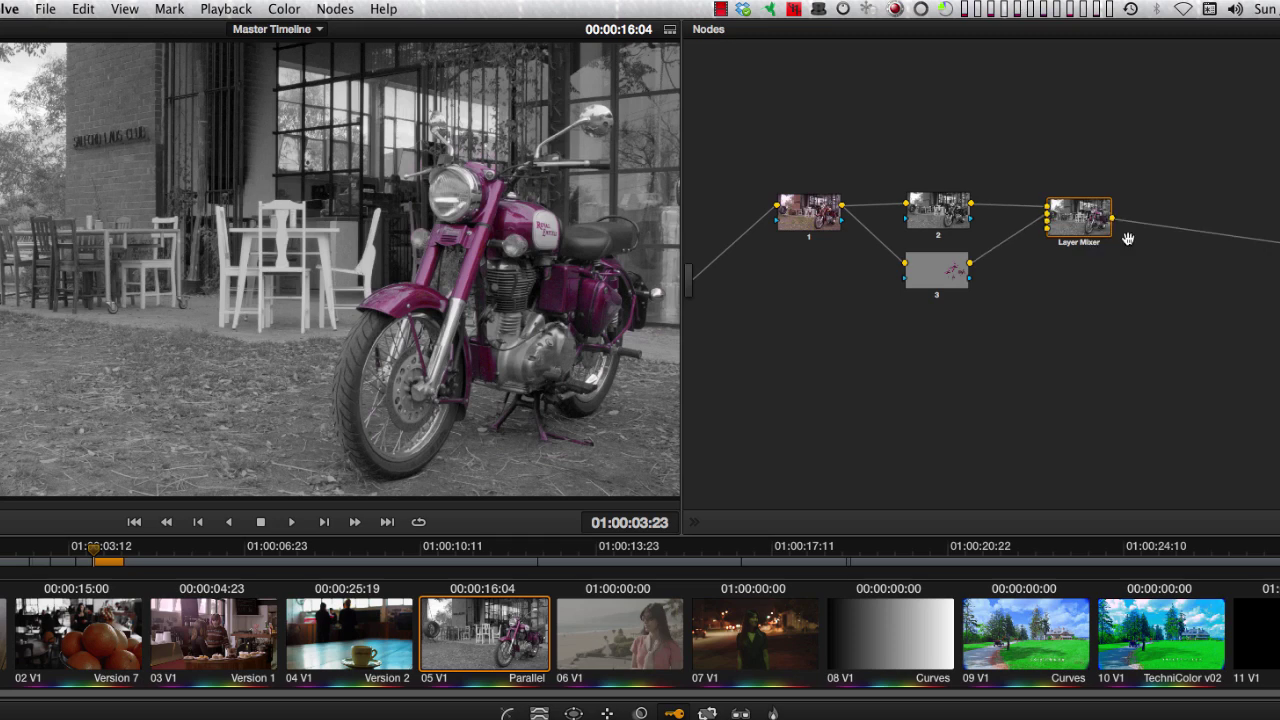
{"action": "right_click", "coordinate": [1074, 226]}
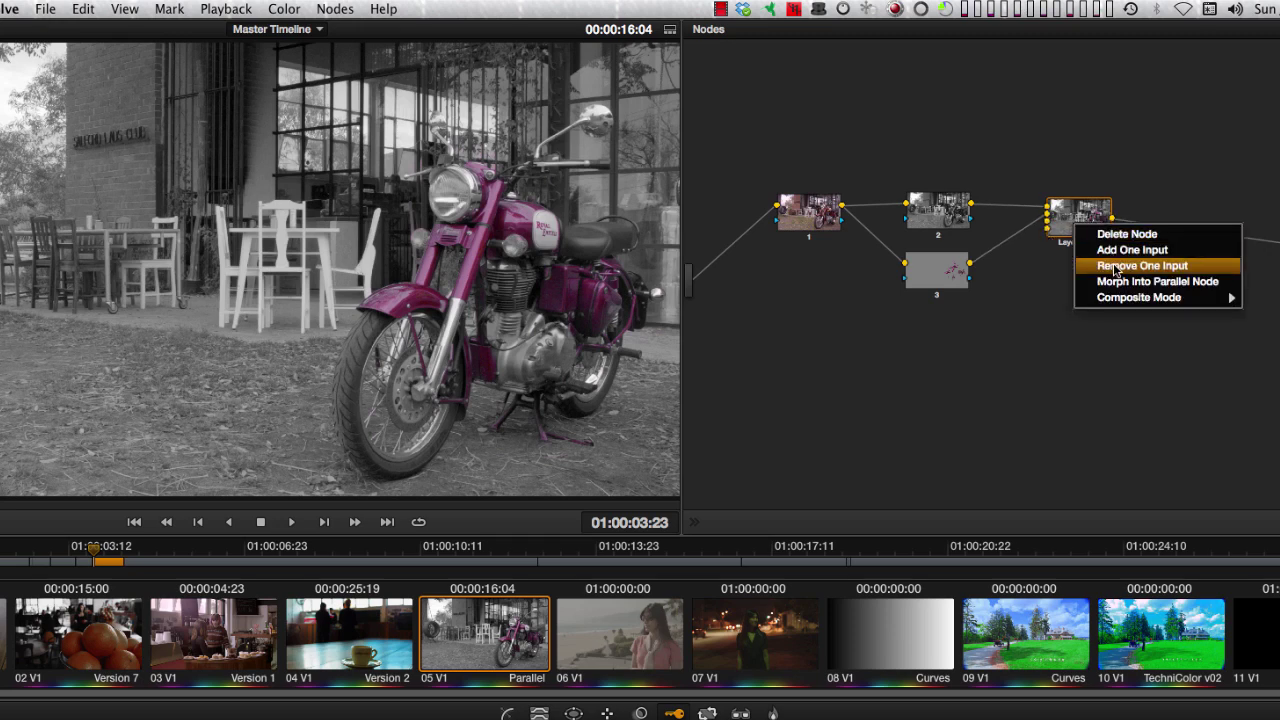
{"action": "left_click", "coordinate": [1116, 265]}
{"action": "right_click", "coordinate": [1079, 219]}
{"action": "left_click", "coordinate": [1117, 261]}
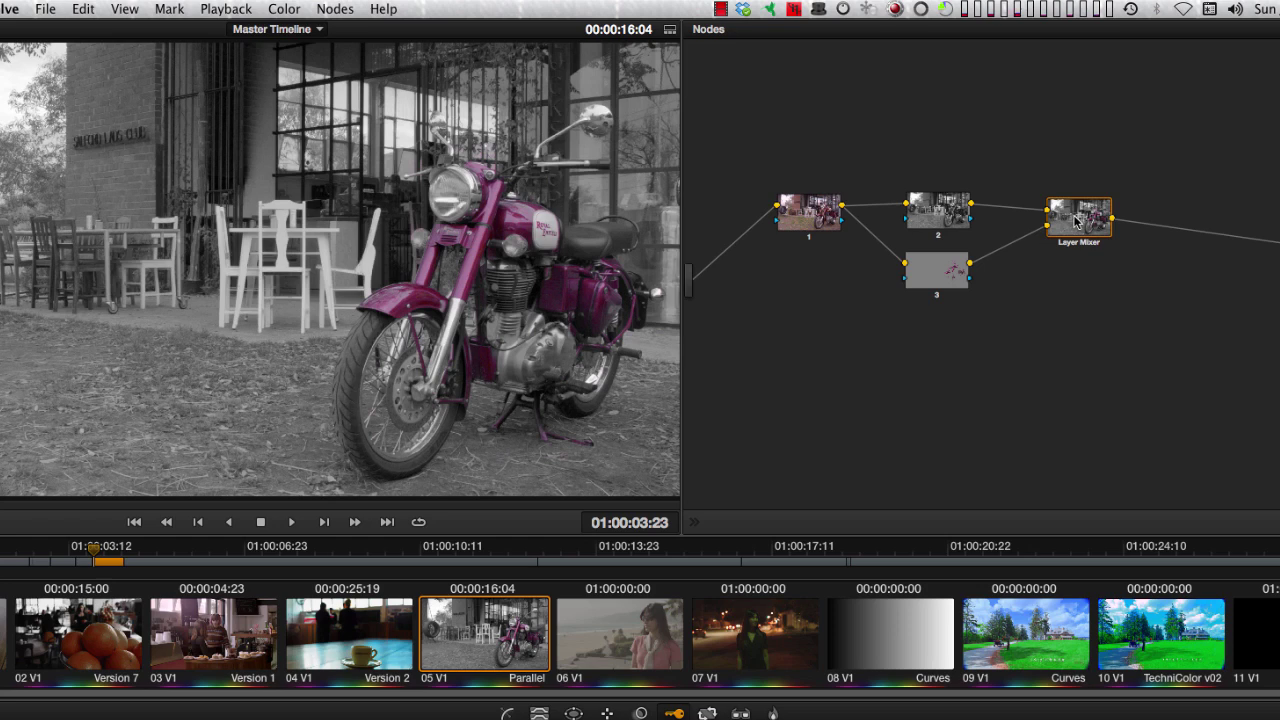
{"action": "left_click_drag", "start_coordinate": [1075, 221], "coordinate": [1081, 225]}
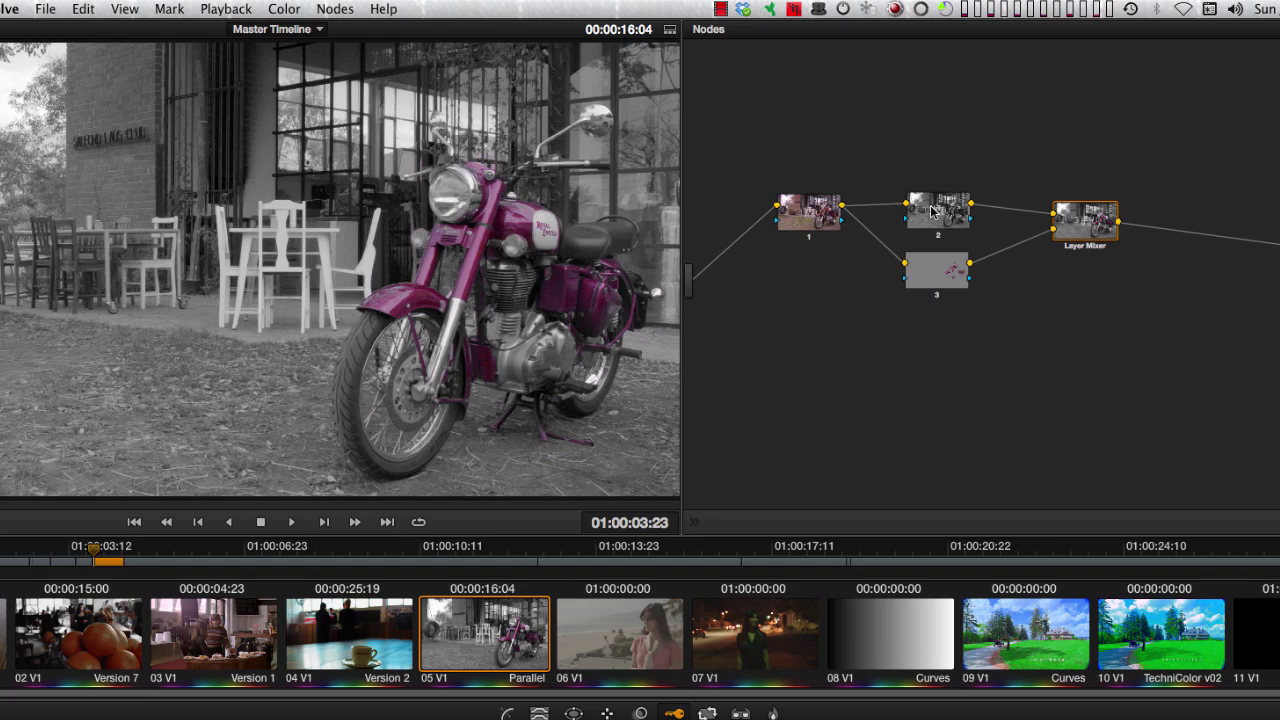
Add a new layer node 5 after node 3, feeding the Layer Mixer
{"action": "left_click", "coordinate": [946, 275]}
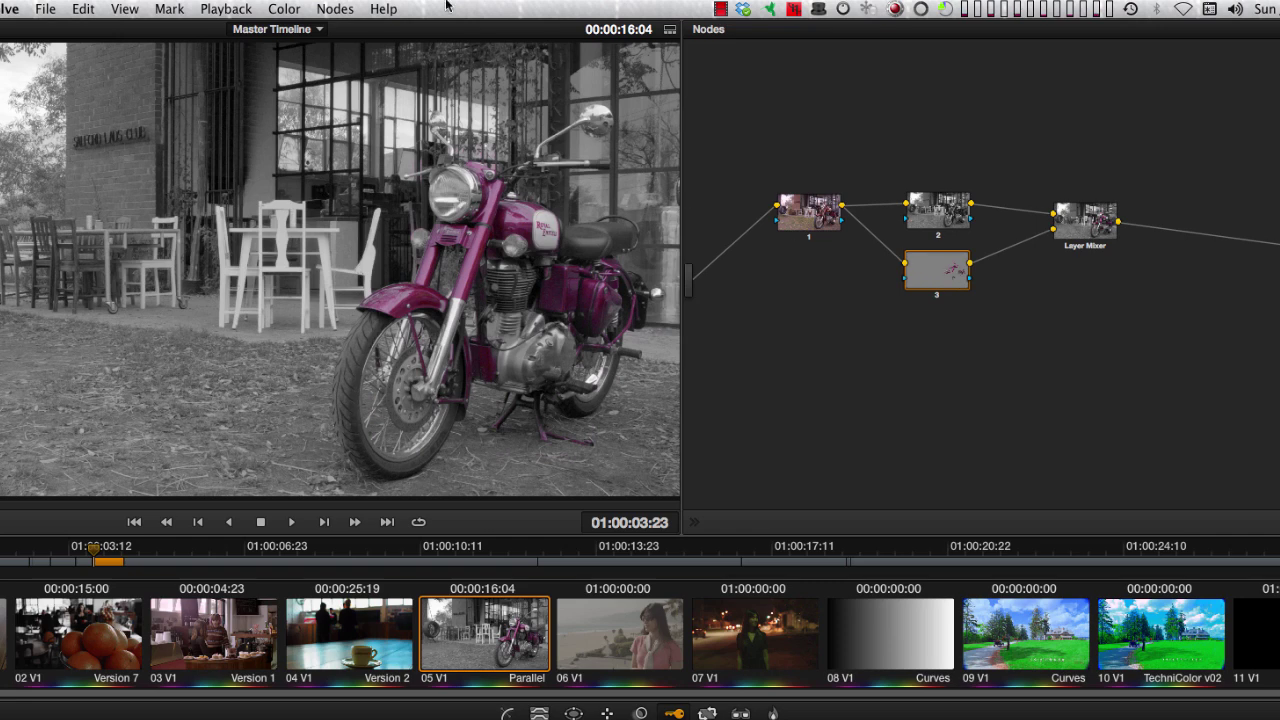
{"action": "left_click", "coordinate": [335, 9]}
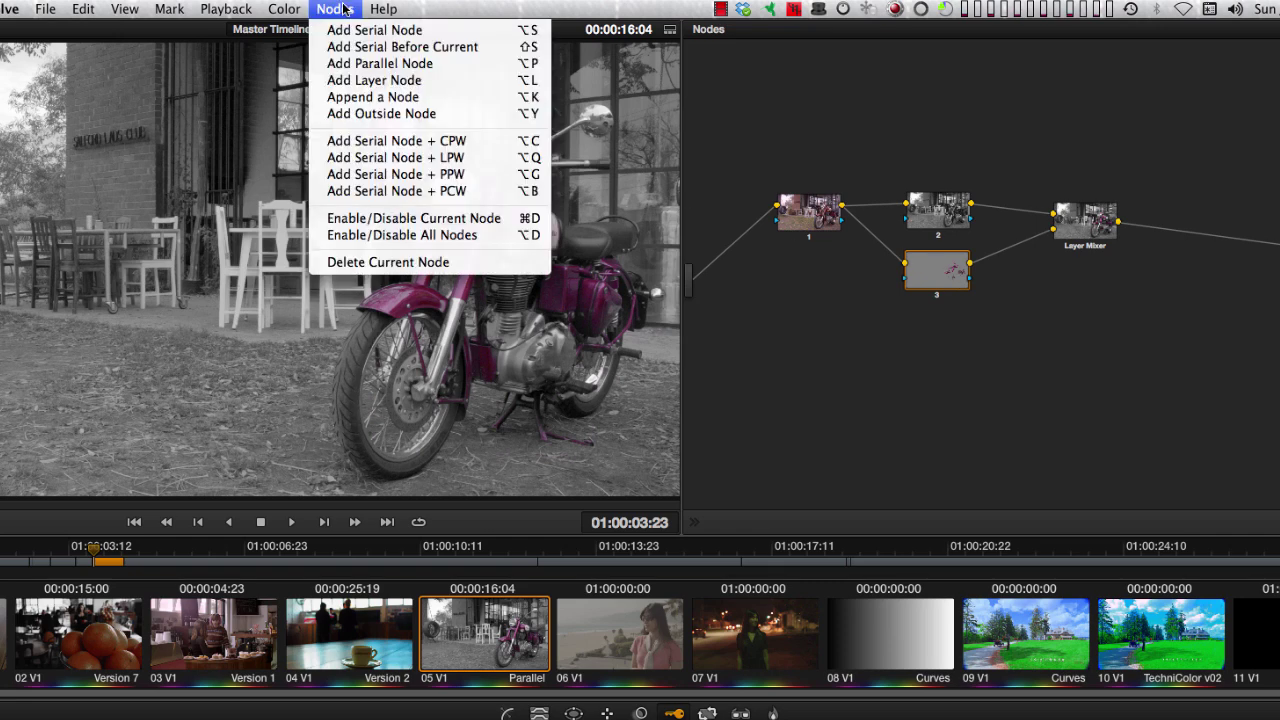
{"action": "left_click", "coordinate": [355, 80]}
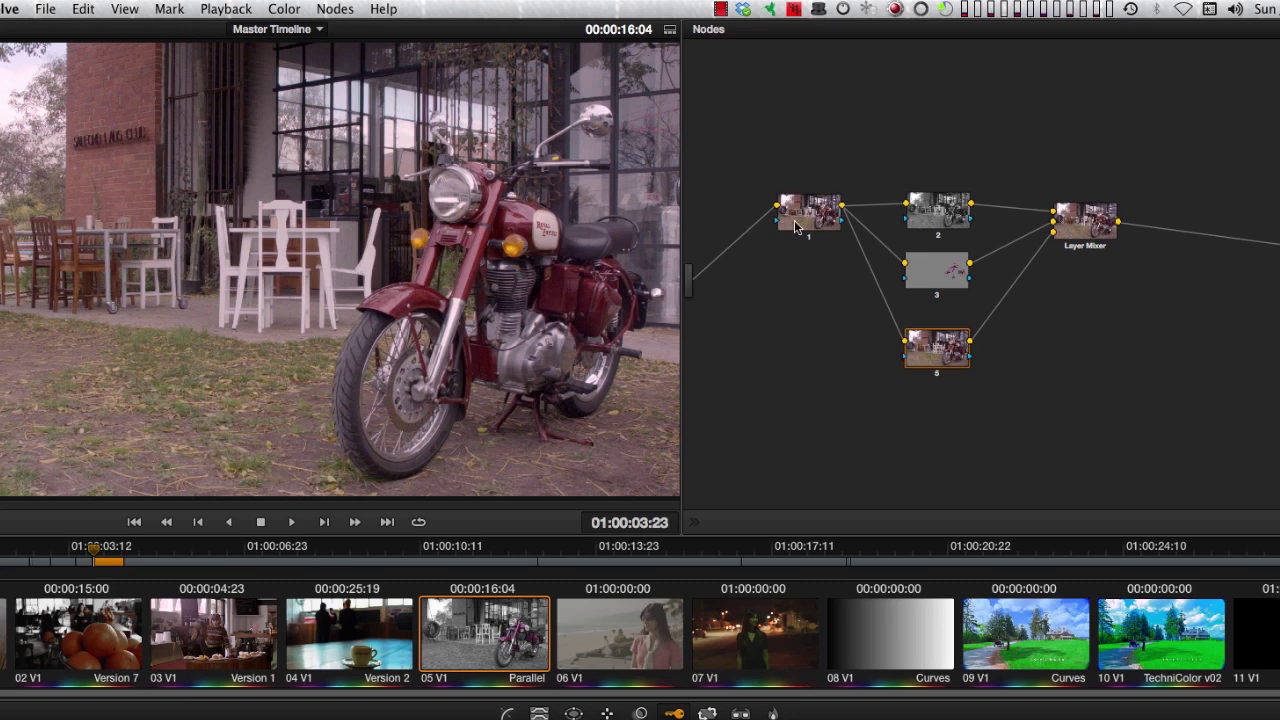
{"action": "left_click_drag", "start_coordinate": [953, 352], "coordinate": [953, 343]}
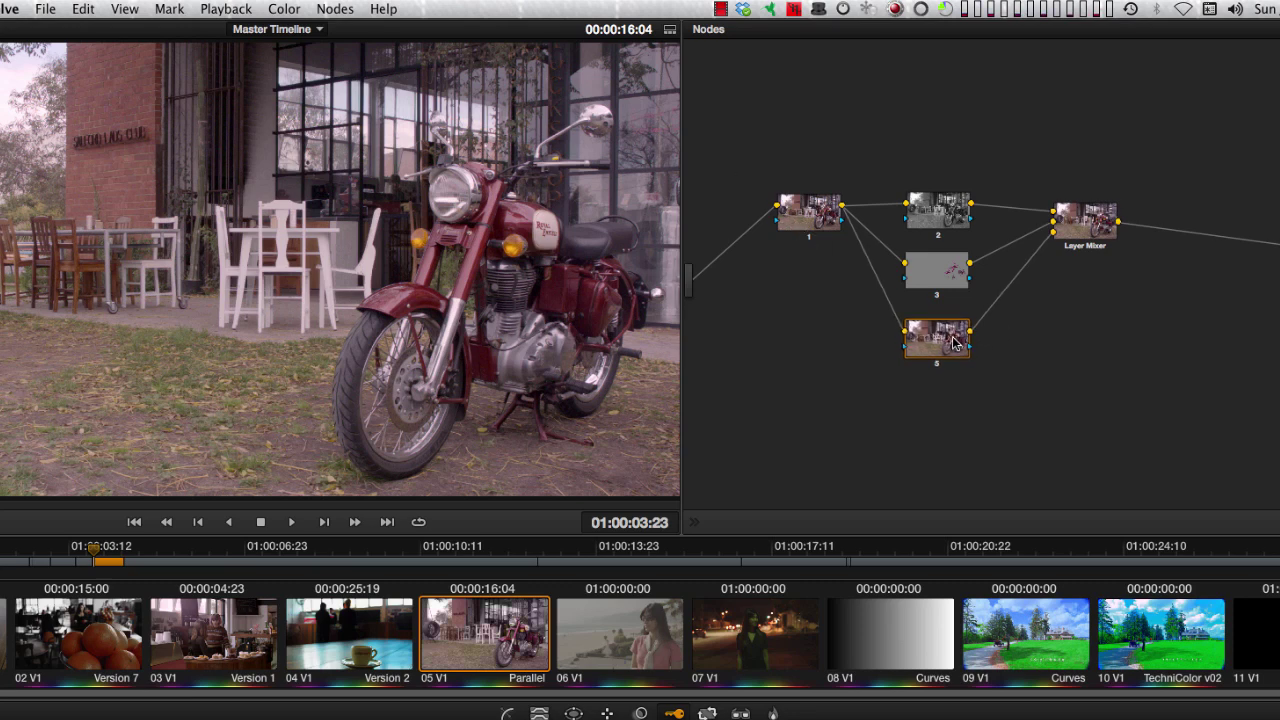
Give node 5 a circular window over the chairs and hide the overlay to judge it
{"action": "left_click", "coordinate": [573, 713]}
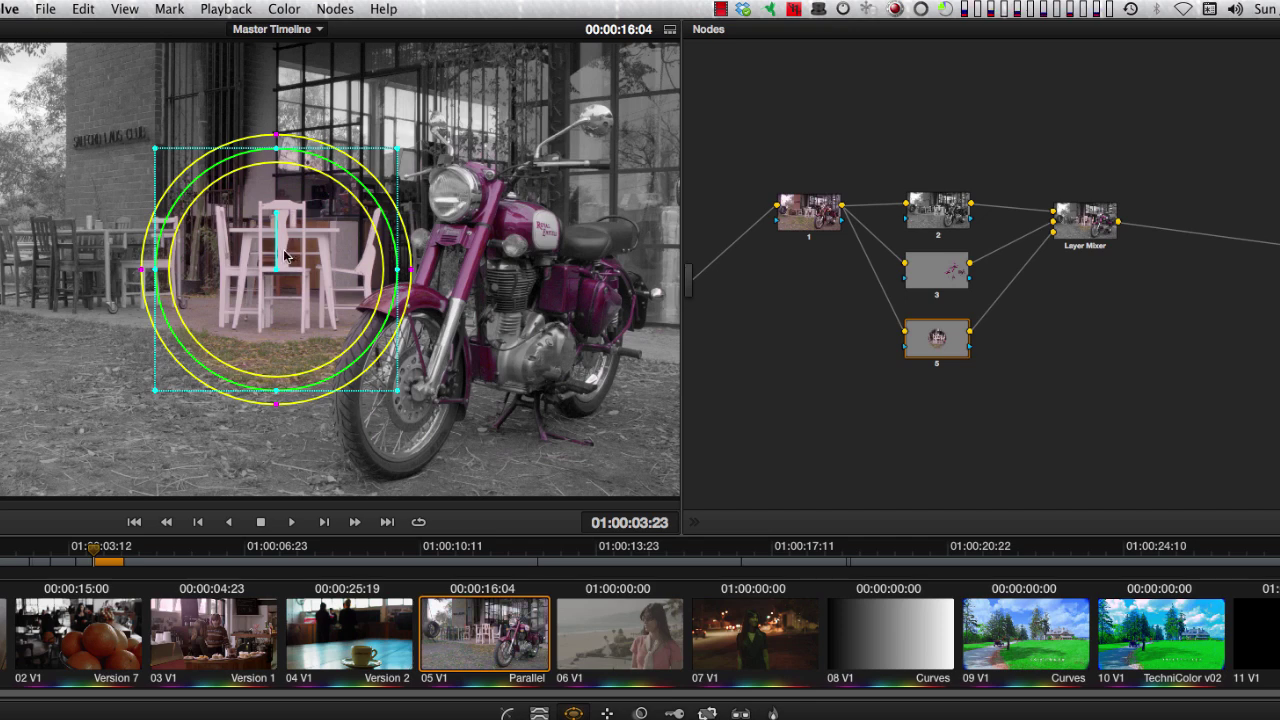
{"action": "left_click_drag", "start_coordinate": [277, 261], "coordinate": [301, 318]}
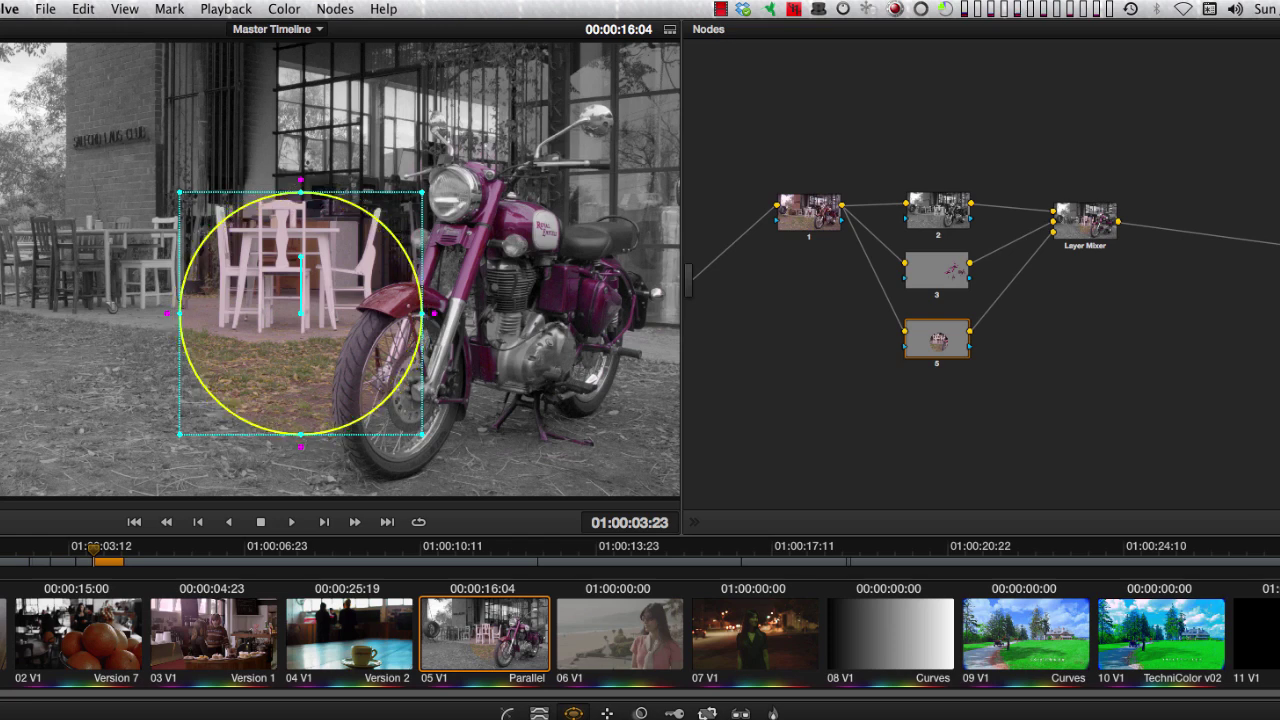
{"action": "left_click", "coordinate": [508, 713]}
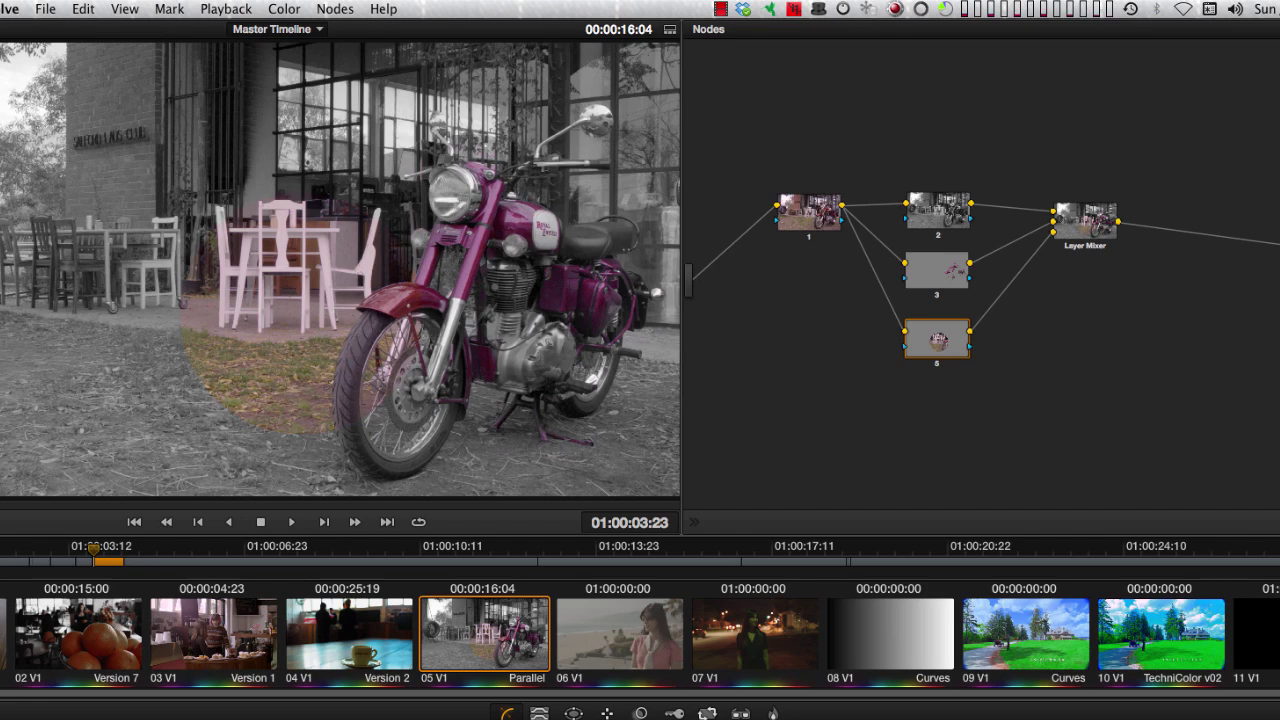
{"action": "mouse_move", "coordinate": [952, 266]}
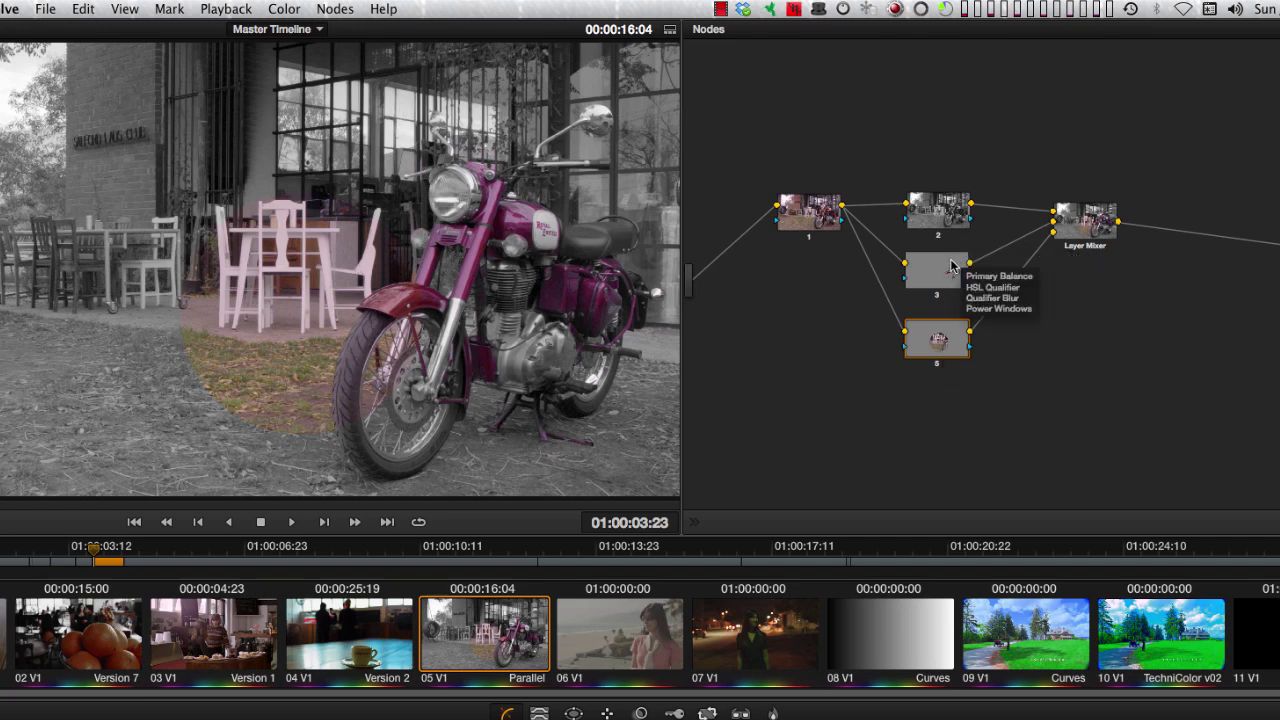
{"action": "mouse_move", "coordinate": [951, 224]}
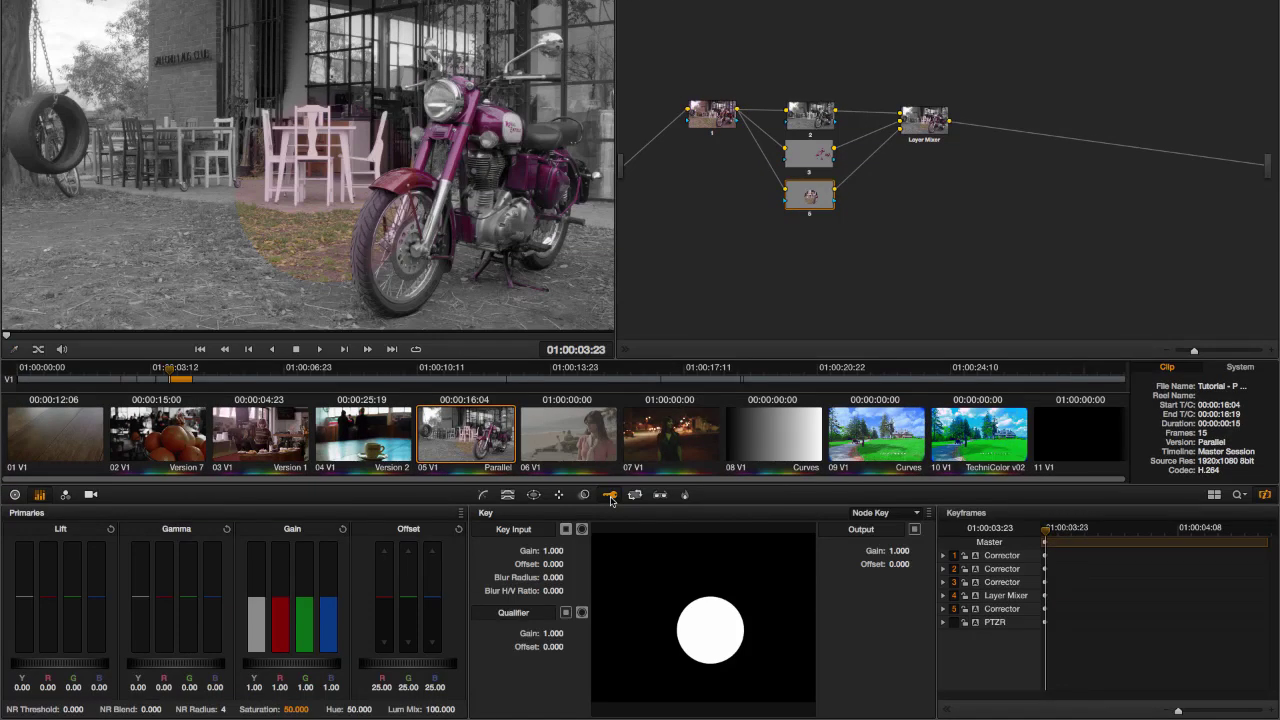
{"action": "left_click", "coordinate": [811, 155]}
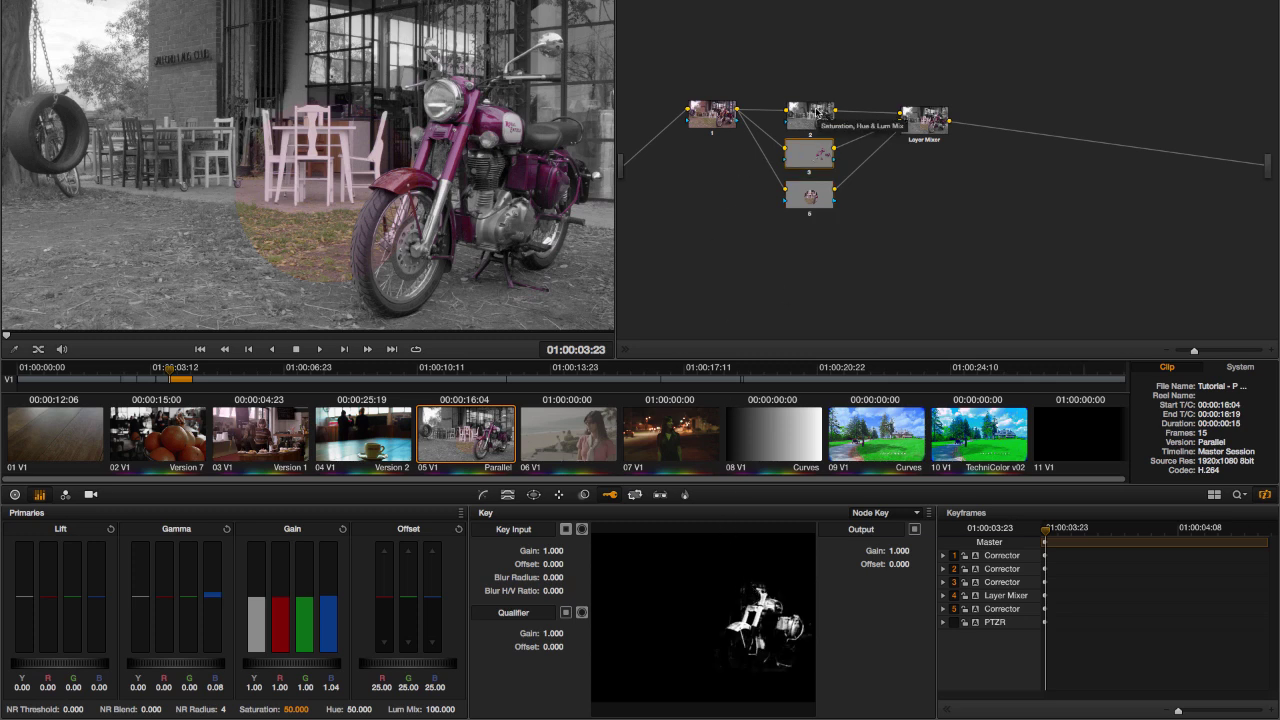
{"action": "left_click", "coordinate": [818, 112]}
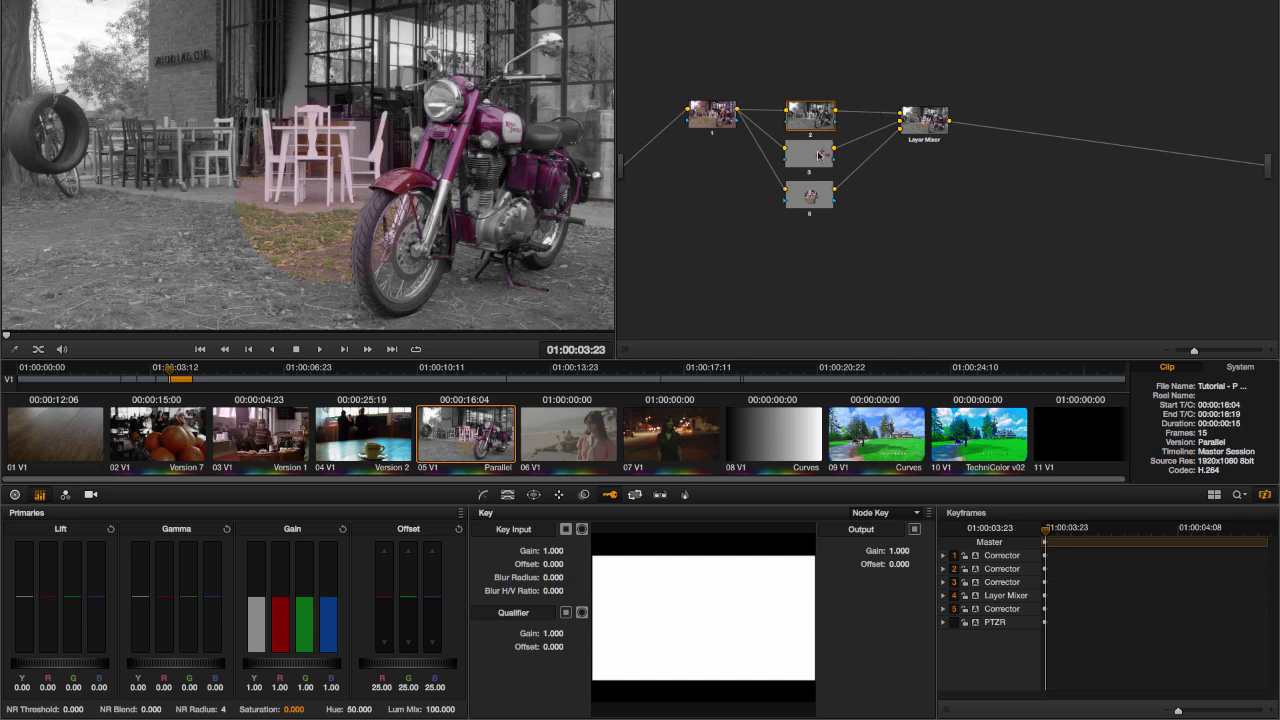
{"action": "left_click", "coordinate": [818, 155]}
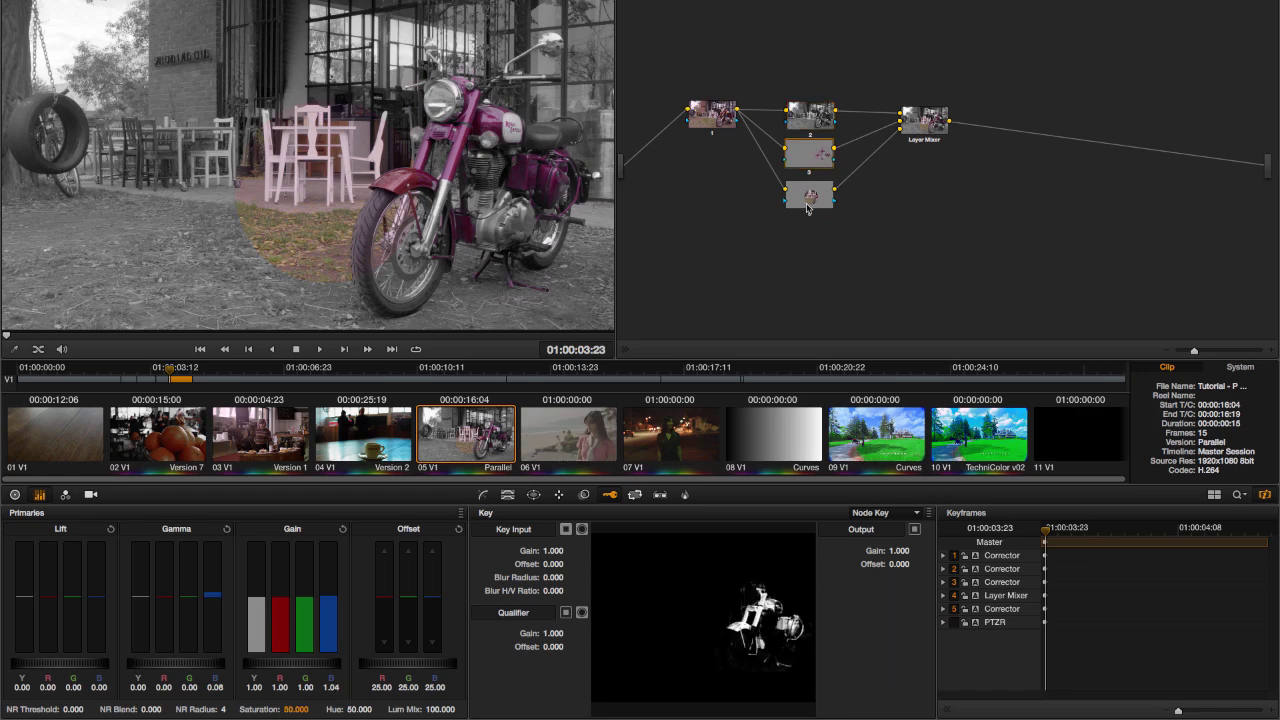
Delete node 5 and remove the Layer Mixer's spare input
{"action": "key", "text": "Delete"}
{"action": "right_click", "coordinate": [952, 126]}
{"action": "left_click", "coordinate": [978, 152]}
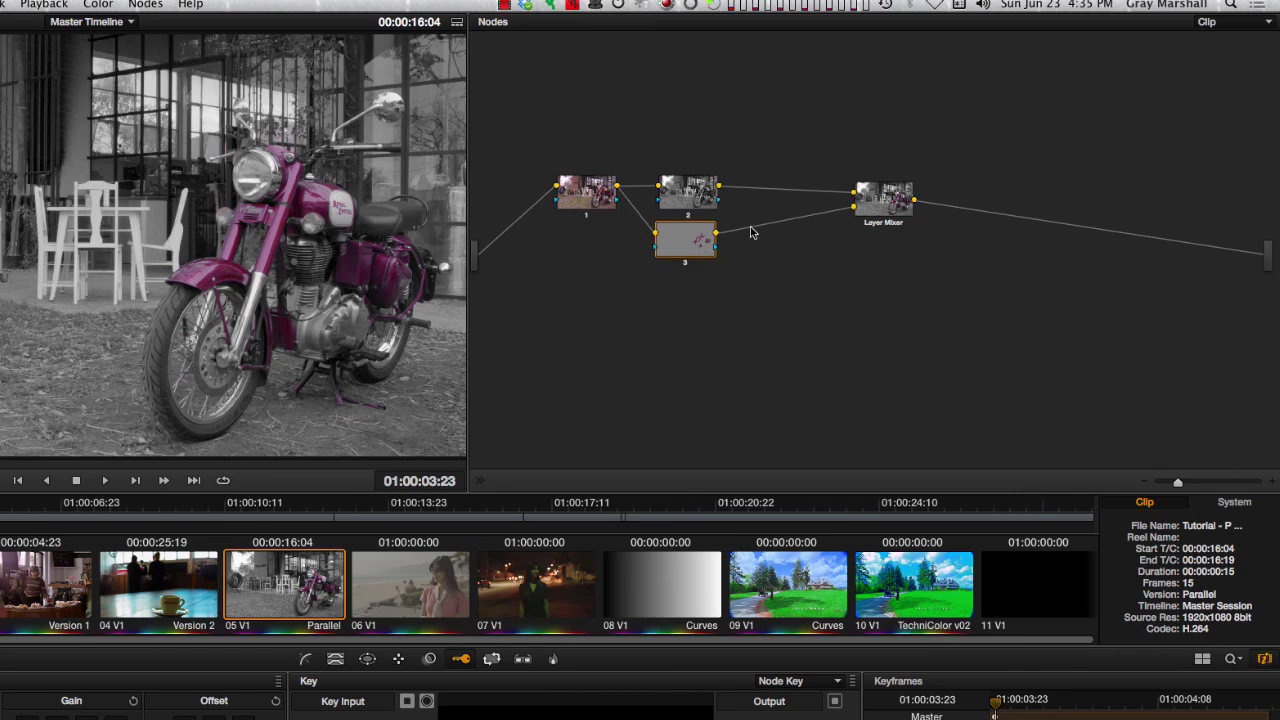
Look through the Layer Mixer's options, including its Composite Mode submenu
{"action": "right_click", "coordinate": [889, 200]}
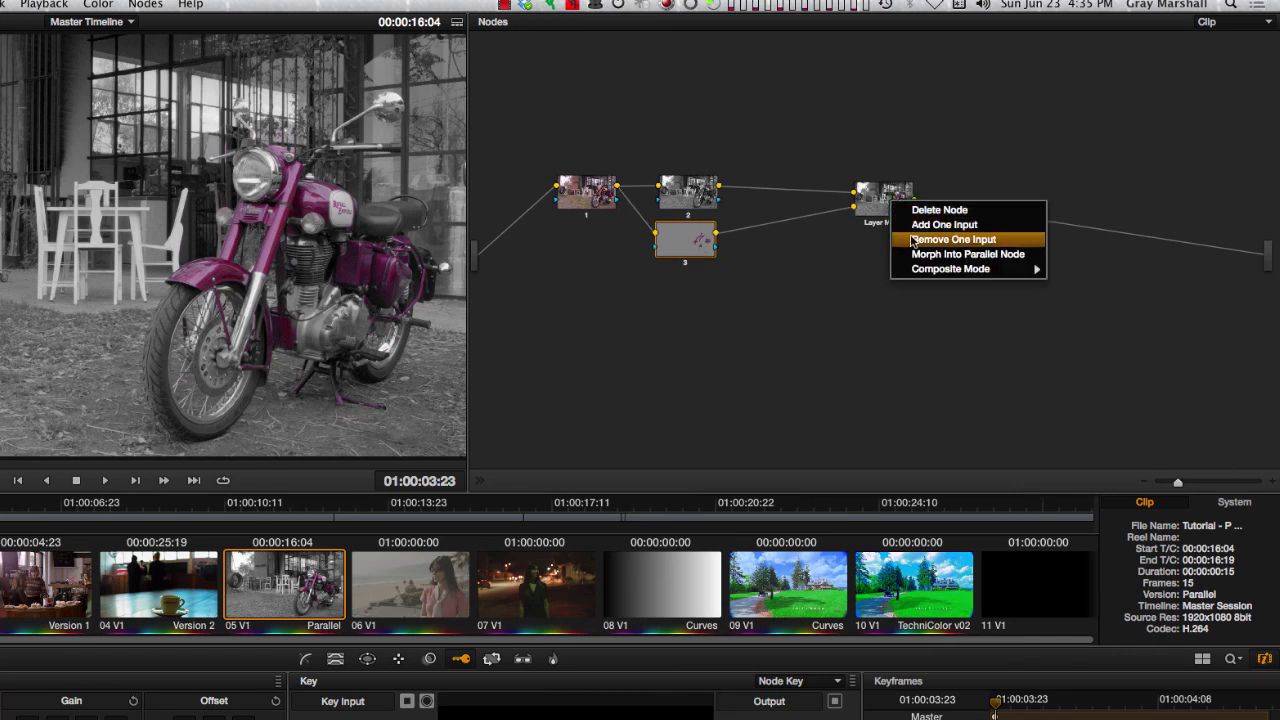
{"action": "mouse_move", "coordinate": [932, 272]}
{"action": "left_click", "coordinate": [862, 278]}
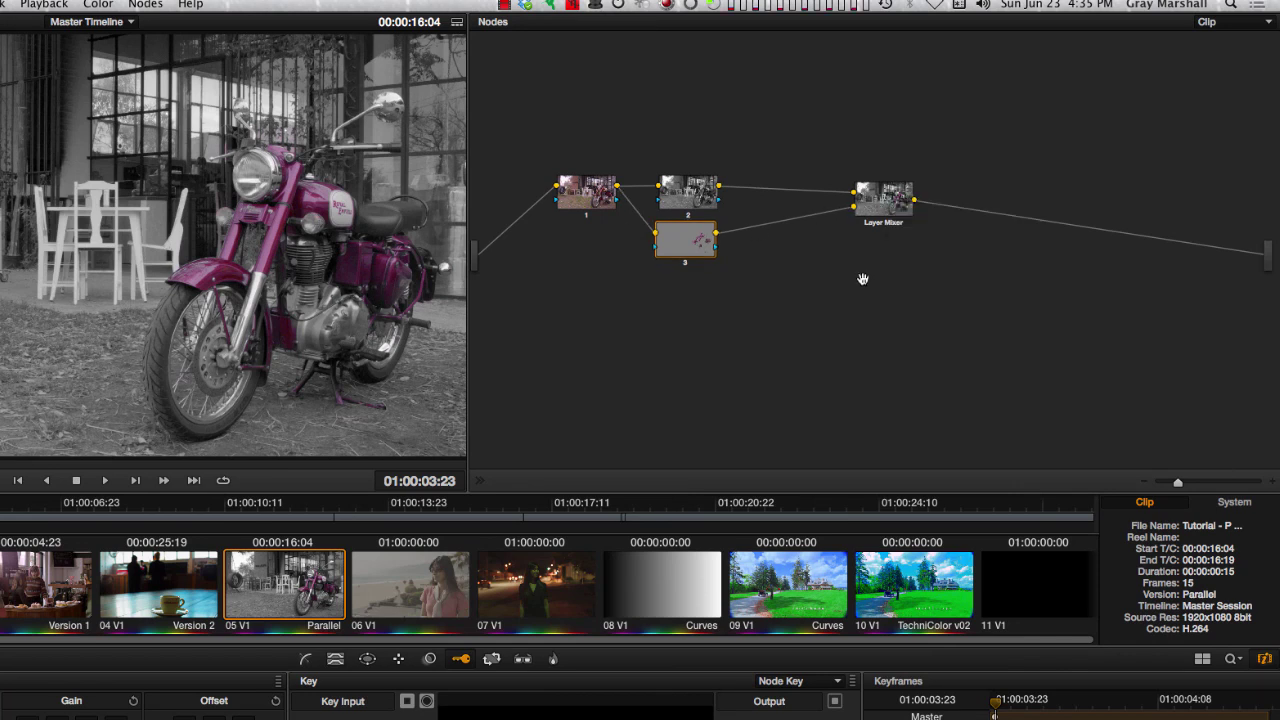
{"action": "right_click", "coordinate": [878, 201]}
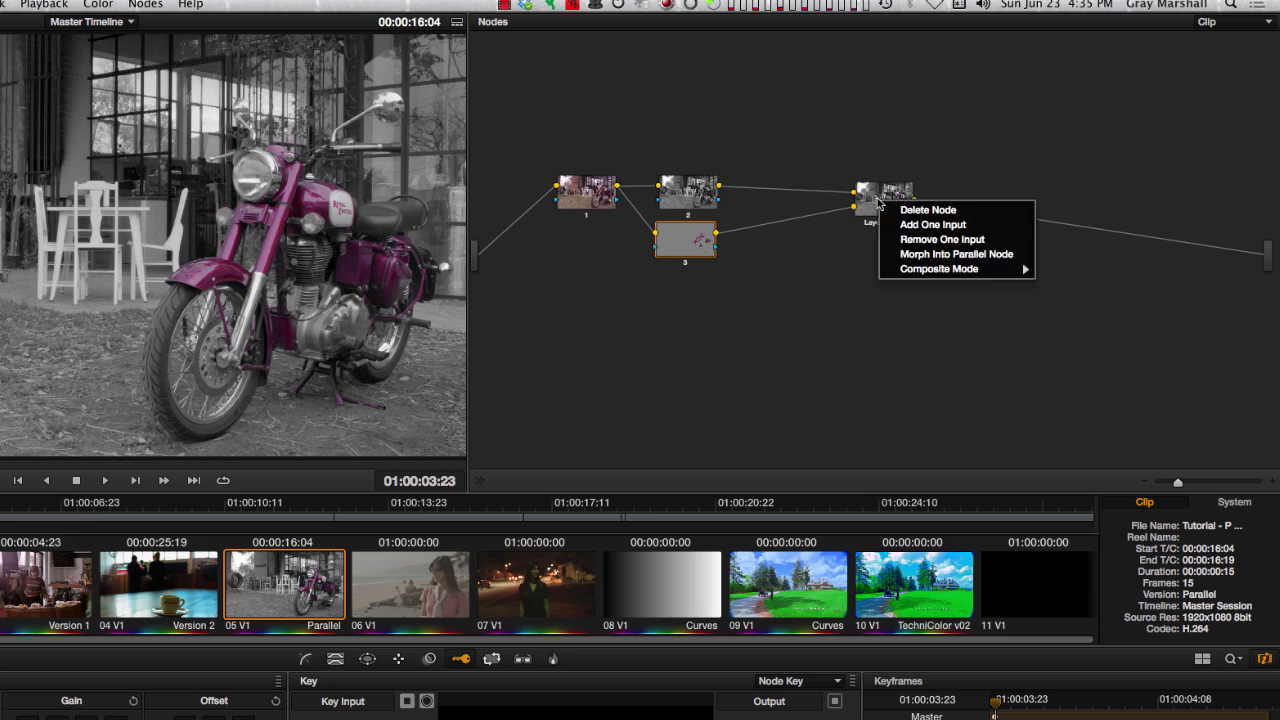
{"action": "mouse_move", "coordinate": [898, 272]}
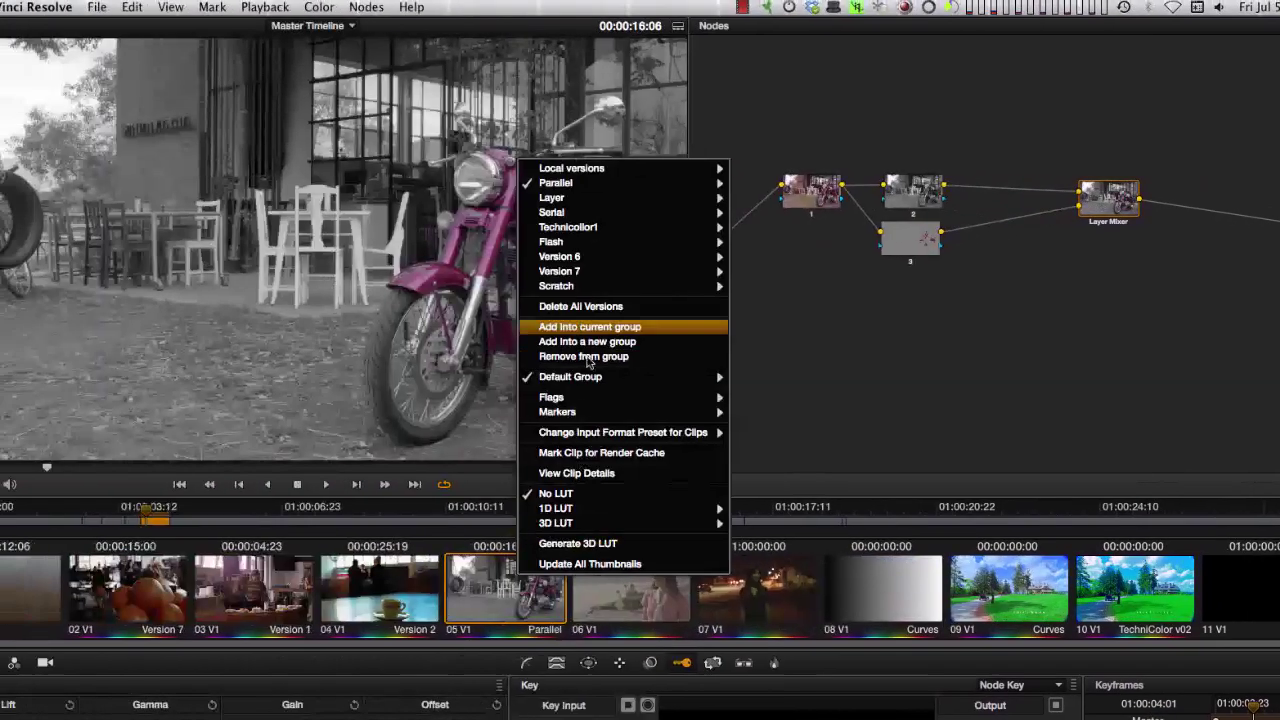
Load the clip's Scratch version and view the external scratch matte node on its own
{"action": "mouse_move", "coordinate": [600, 286]}
{"action": "left_click", "coordinate": [760, 282]}
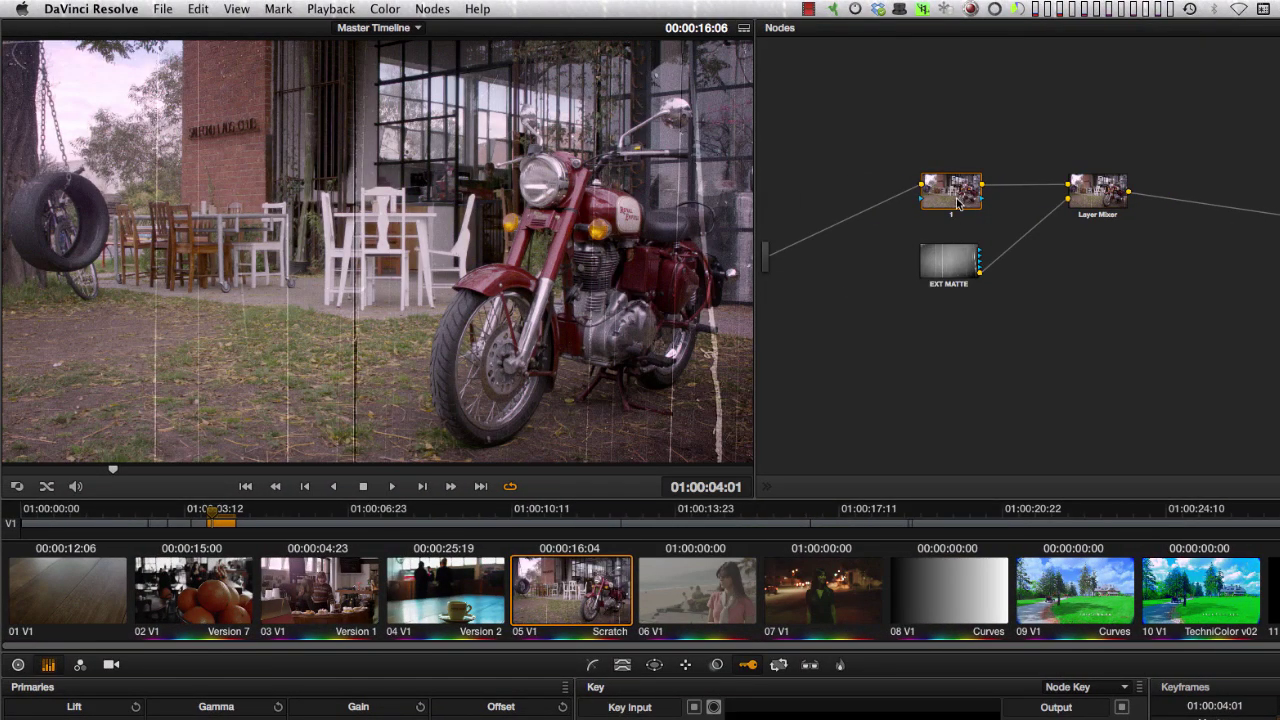
{"action": "left_click", "coordinate": [947, 258]}
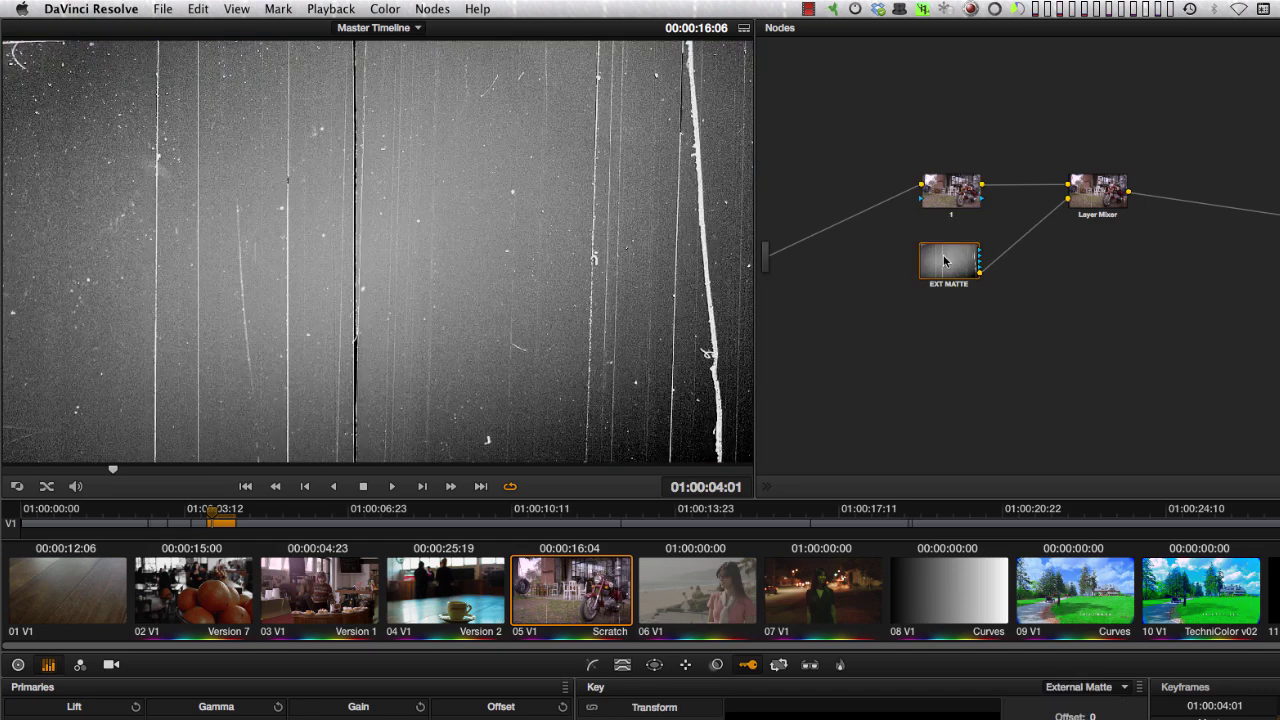
Select the Layer Mixer and play the clip briefly to watch the scratch overlay
{"action": "left_click", "coordinate": [1107, 199]}
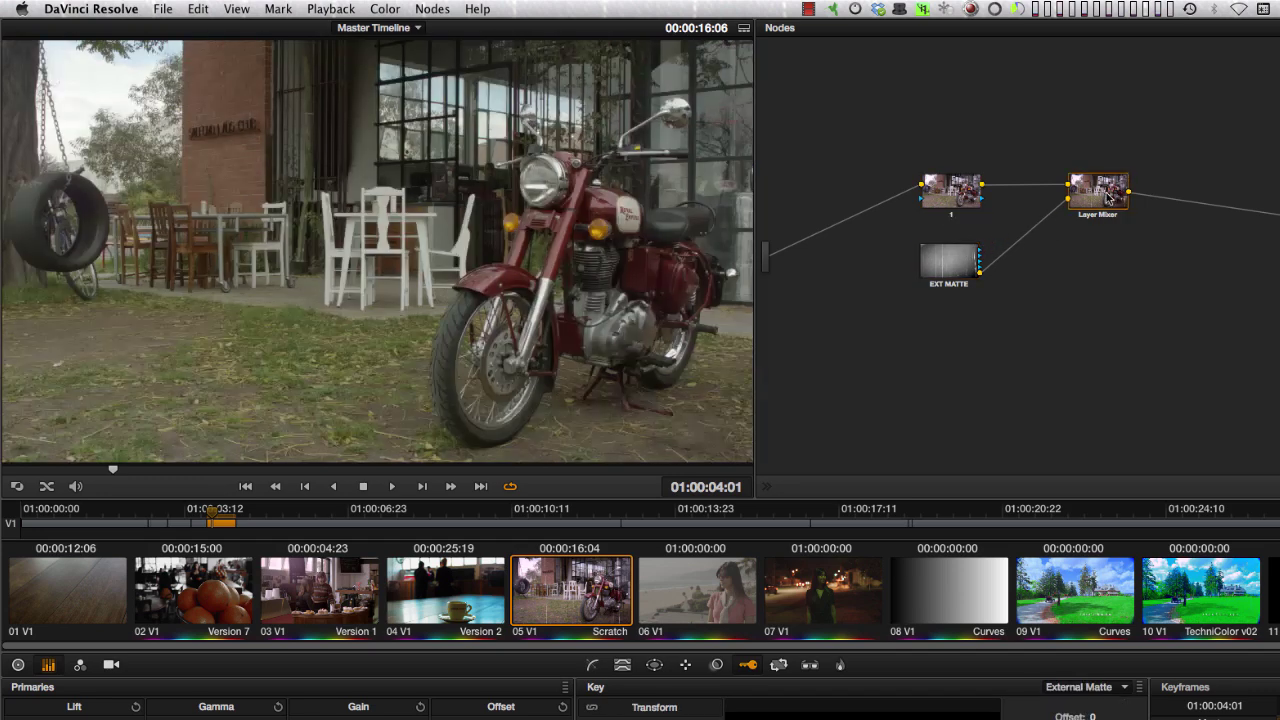
{"action": "key", "text": "space"}
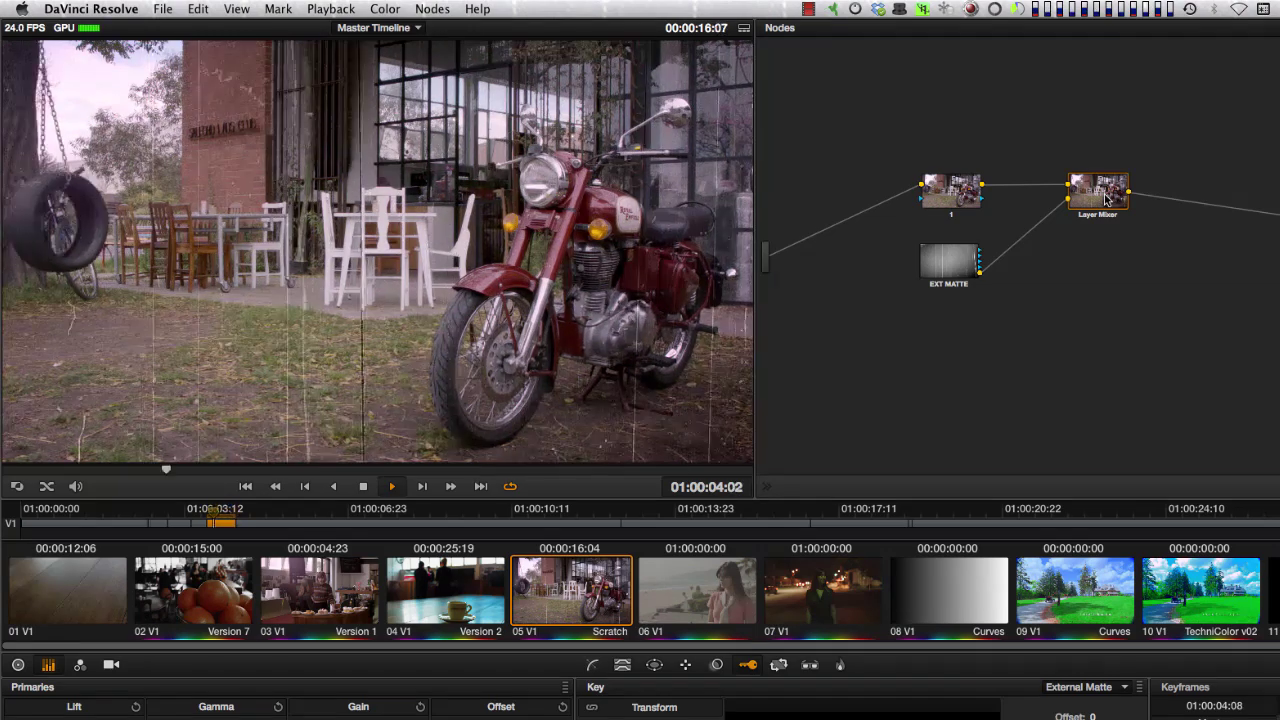
{"action": "key", "text": "space"}
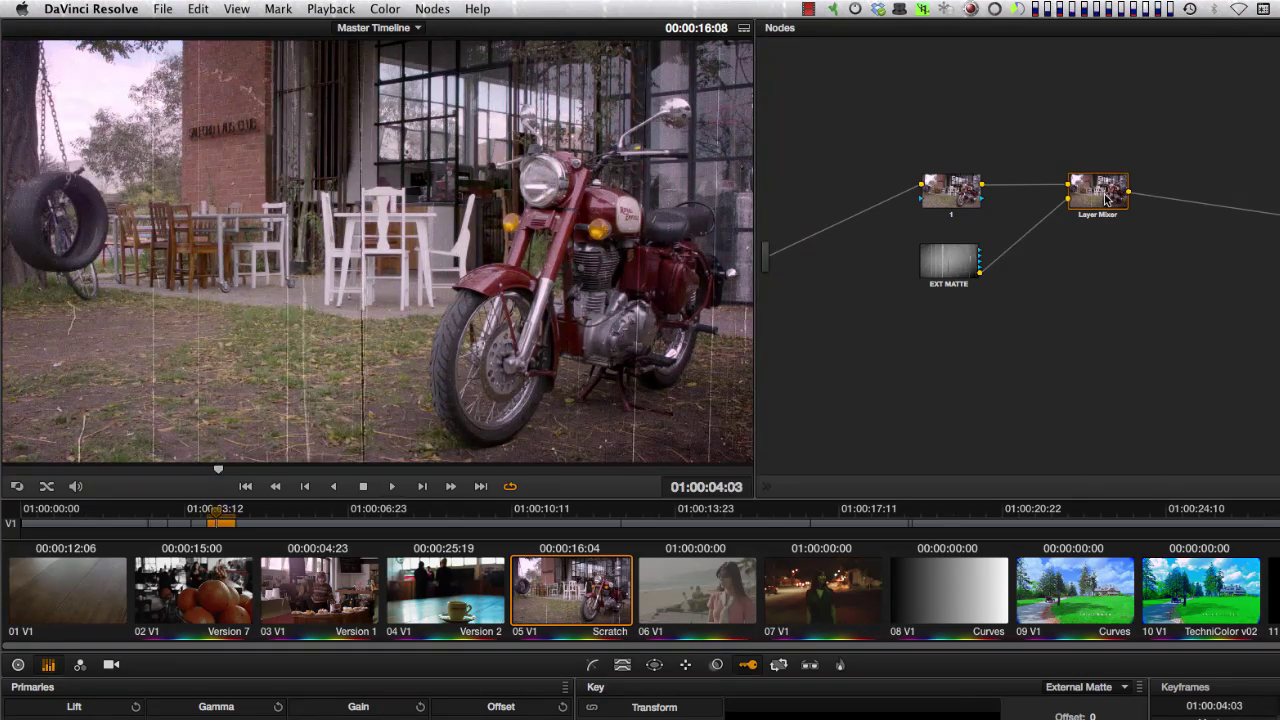